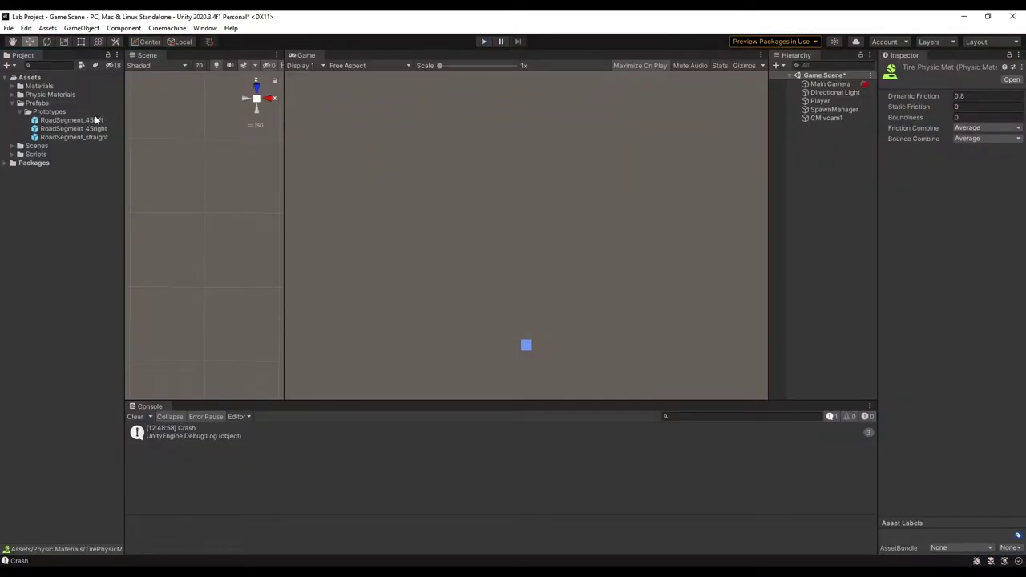
# Step: Open the RoadSegment_45left prefab and inspect its road layout and connection nodes
pyautogui.doubleClick(88, 120)
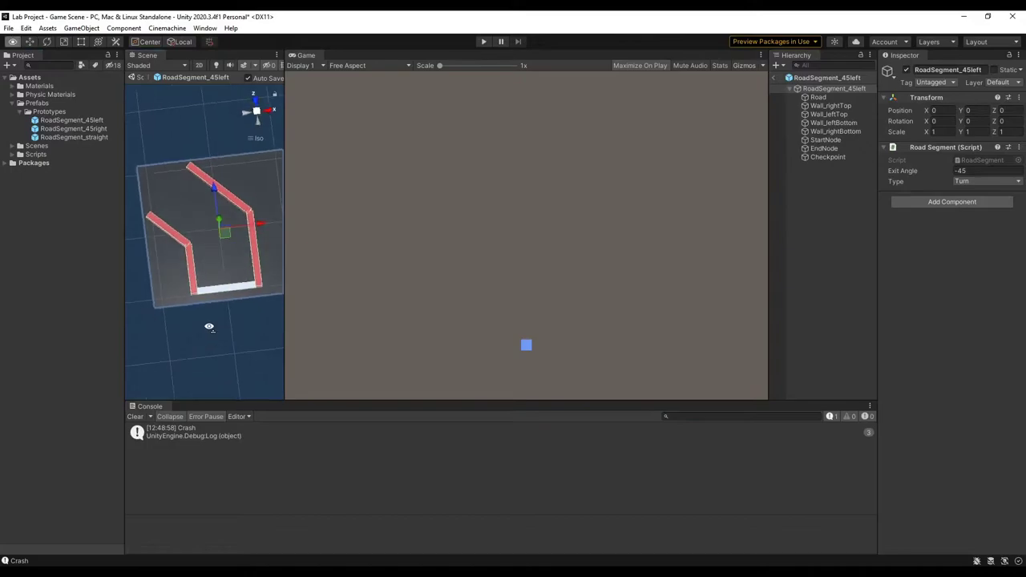
pyautogui.scroll(10, 238, 260)
pyautogui.scroll(-9, 245, 257)
pyautogui.moveTo(234, 249); pyautogui.dragTo(230, 252, button='middle')
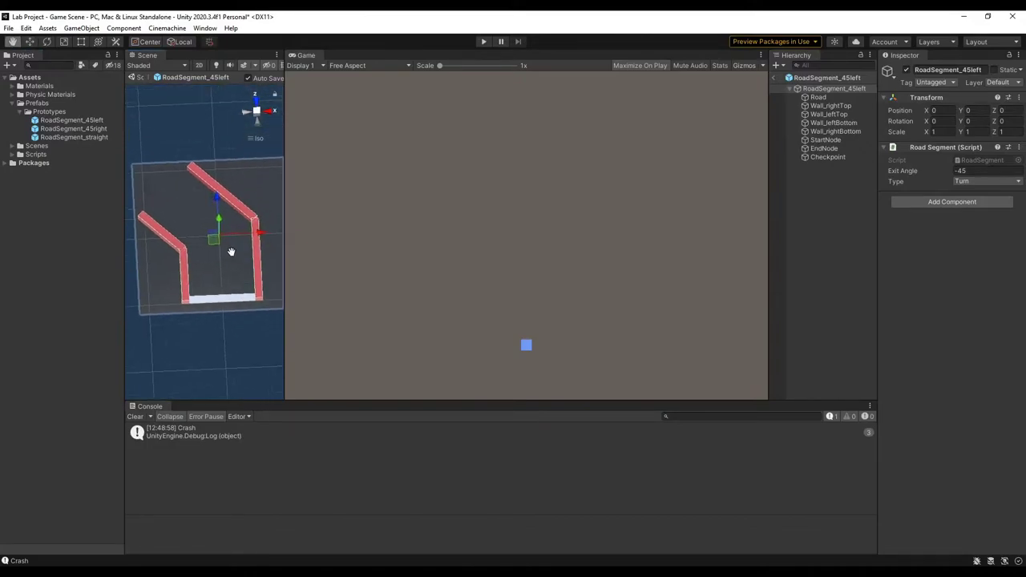
pyautogui.click(837, 148)
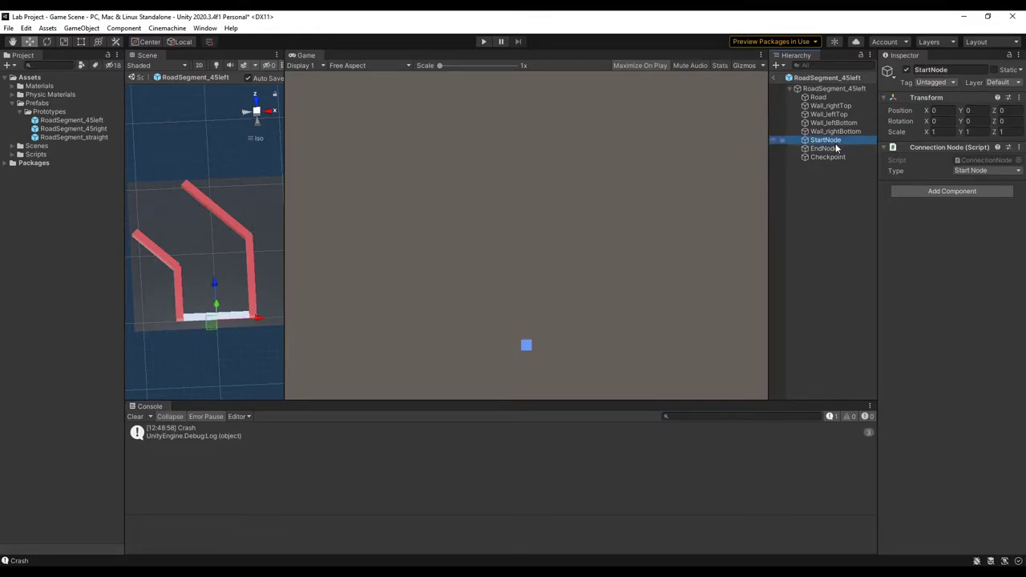
# Step: Open the RoadSegment_45right prefab and widen the Scene view to show the whole segment
pyautogui.doubleClick(88, 130)
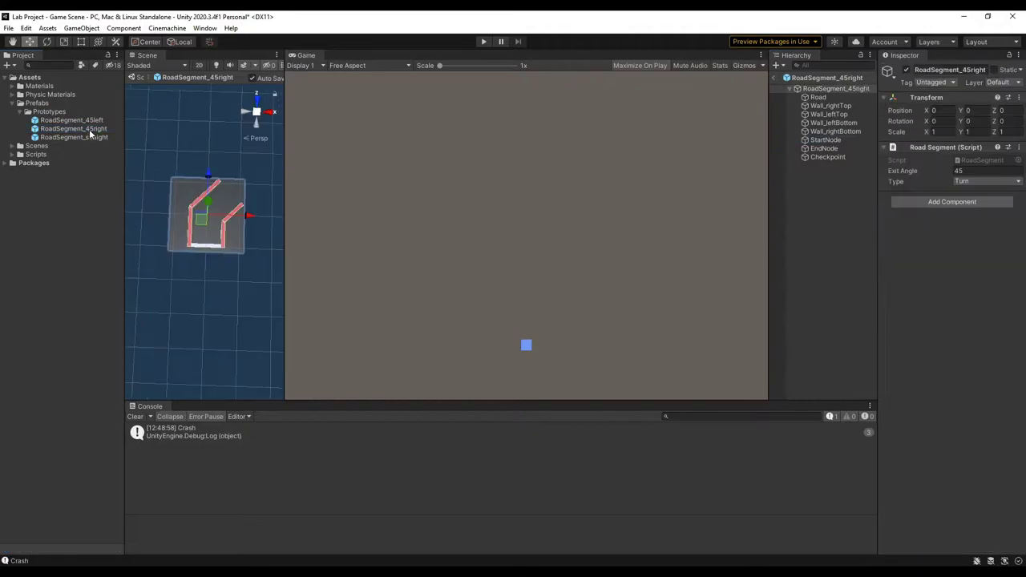
pyautogui.scroll(5, 197, 240)
pyautogui.scroll(-4, 198, 242)
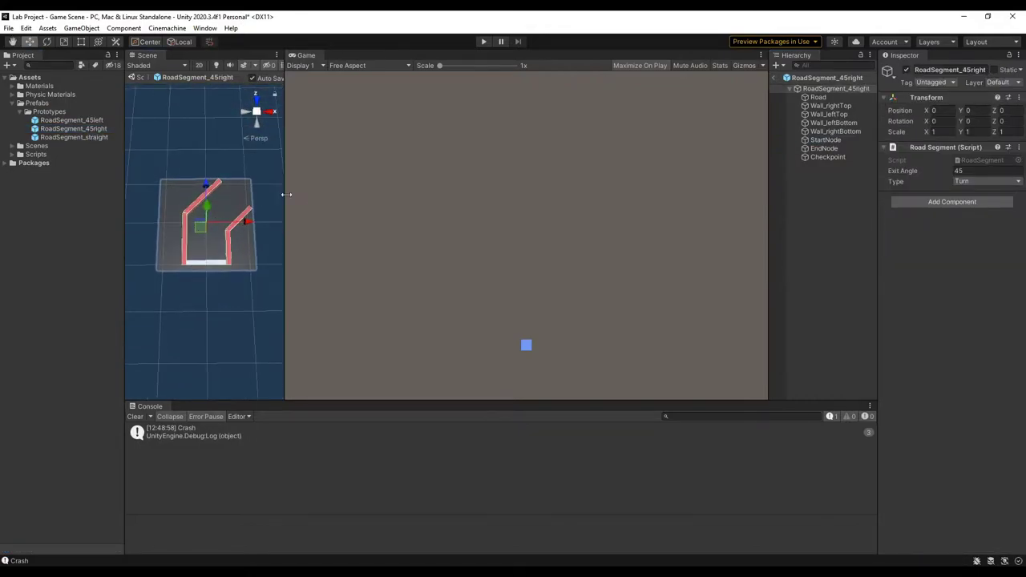
pyautogui.moveTo(283, 218); pyautogui.dragTo(594, 220)
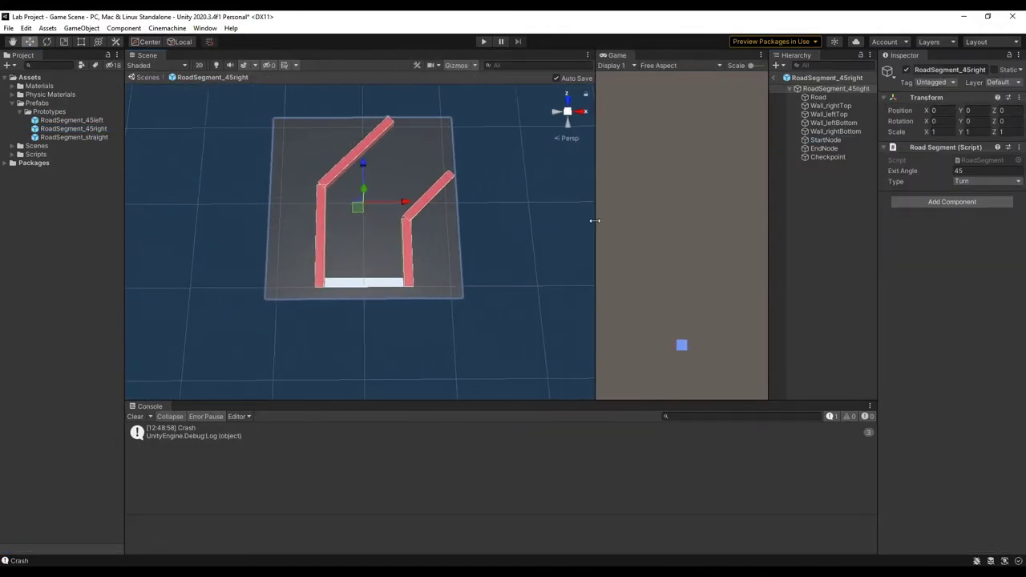
# Step: Reopen the RoadSegment_45left prefab and examine its walls and checkpoint from above
pyautogui.doubleClick(87, 123)
pyautogui.moveTo(302, 193); pyautogui.dragTo(369, 201, button='right')
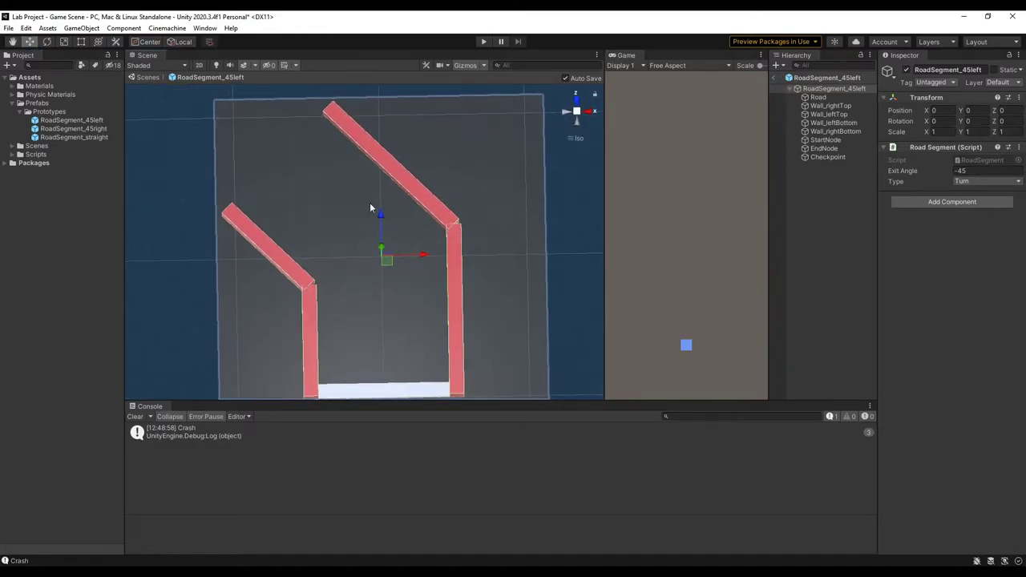
pyautogui.scroll(-5, 285, 200)
pyautogui.keyDown('alt'); pyautogui.moveTo(319, 212); pyautogui.dragTo(383, 251); pyautogui.keyUp('alt')
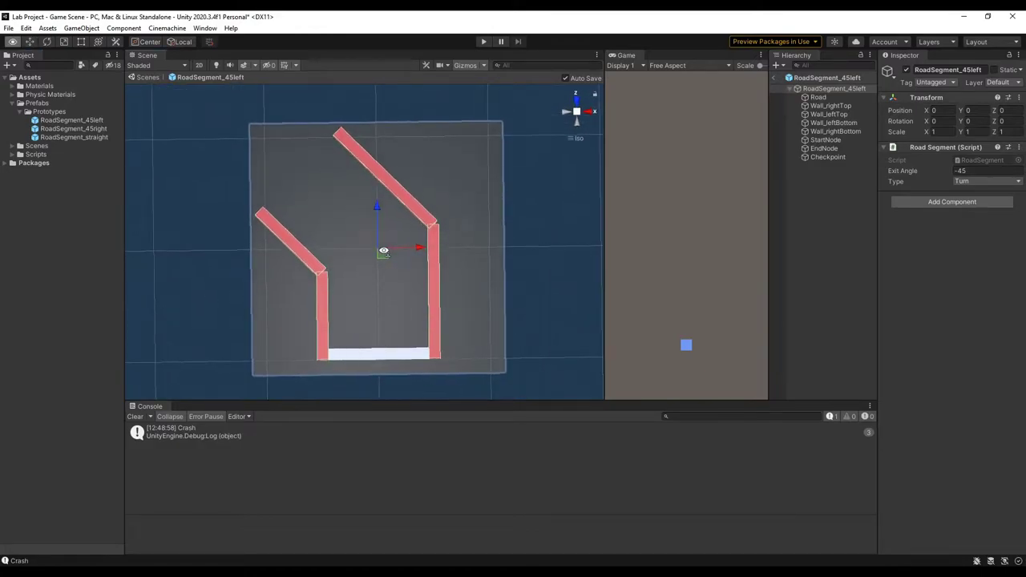
pyautogui.click(69, 113)
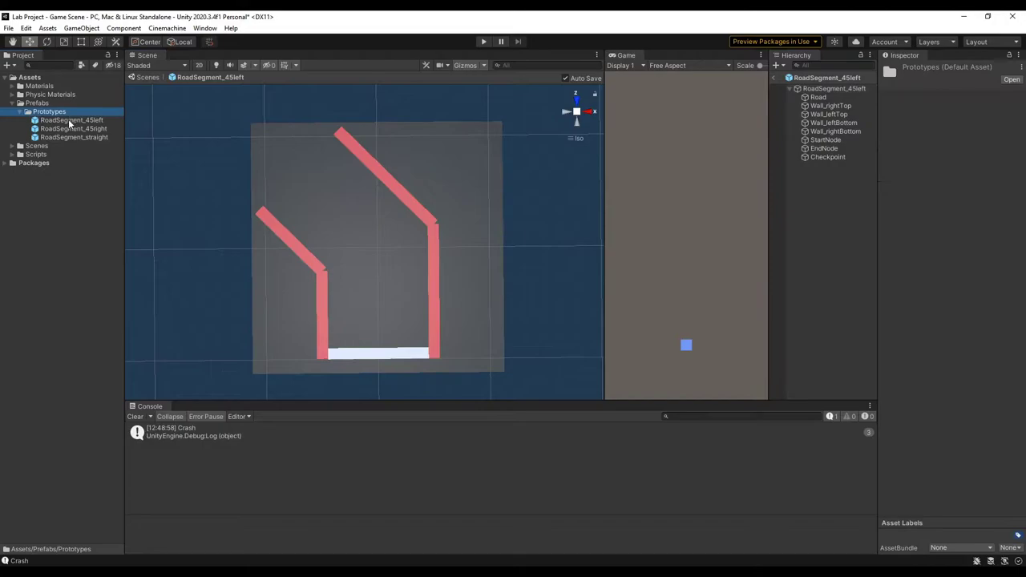
# Step: Return to the Game Scene and examine the generated road track from several angles in play mode
pyautogui.click(133, 77)
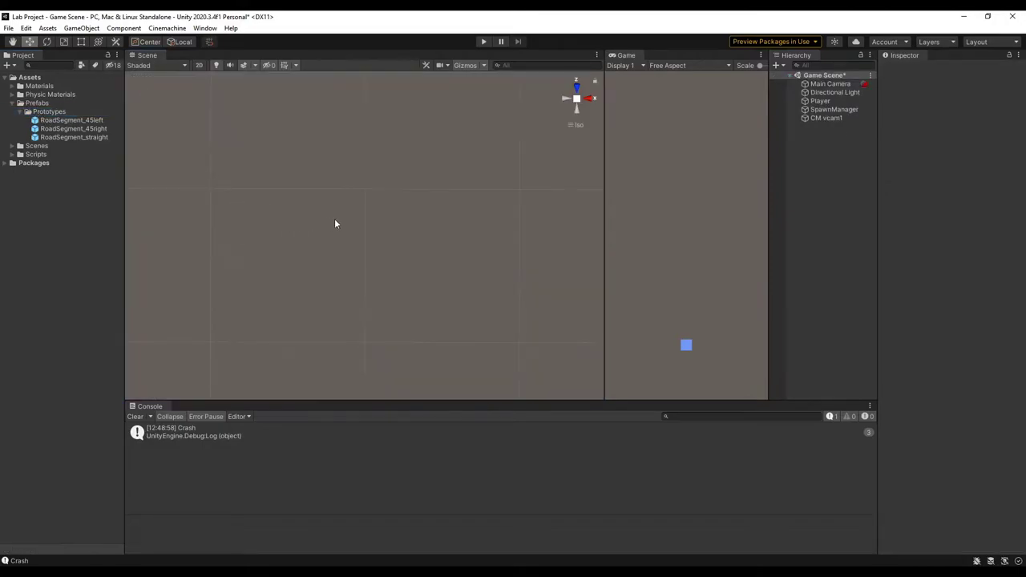
pyautogui.scroll(-3, 335, 226)
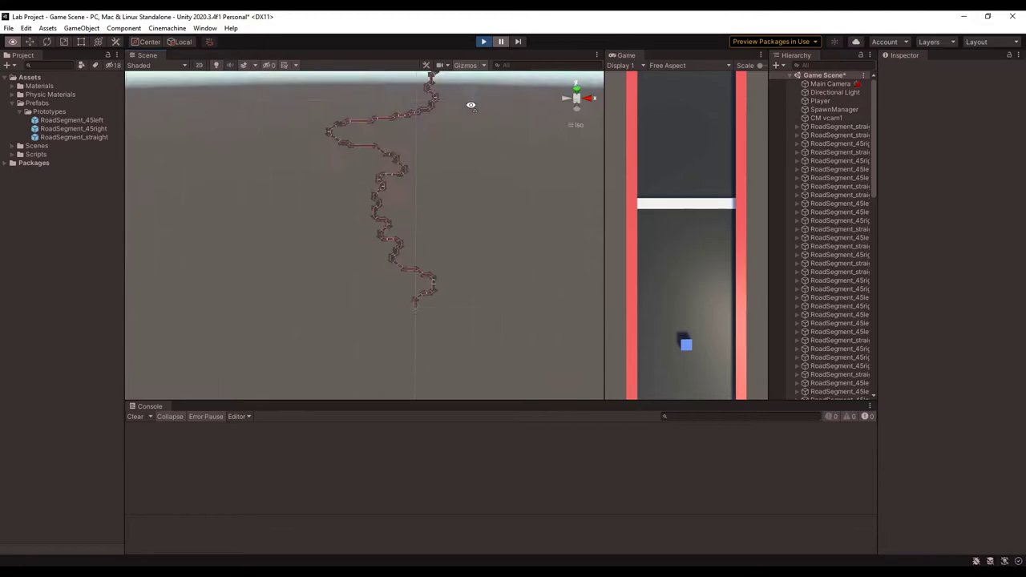
pyautogui.keyDown('alt'); pyautogui.moveTo(470, 105); pyautogui.dragTo(460, 148); pyautogui.keyUp('alt')
pyautogui.keyDown('alt'); pyautogui.moveTo(445, 225); pyautogui.dragTo(438, 282); pyautogui.keyUp('alt')
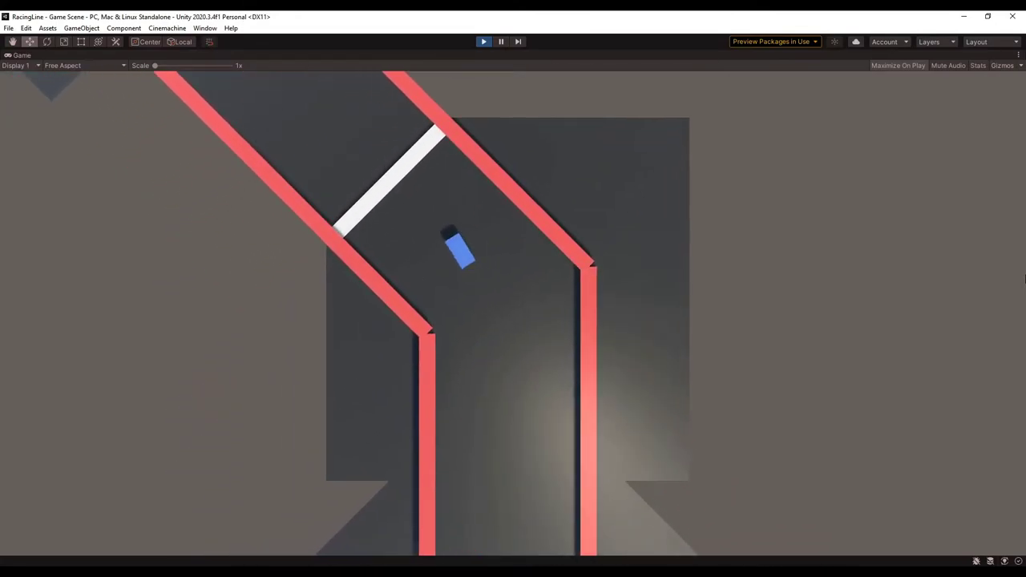
# Step: Stop the play test and assign TirePhysicMat to the Car prefab's Capsule Collider centred at Z -0.6
pyautogui.click(480, 43)
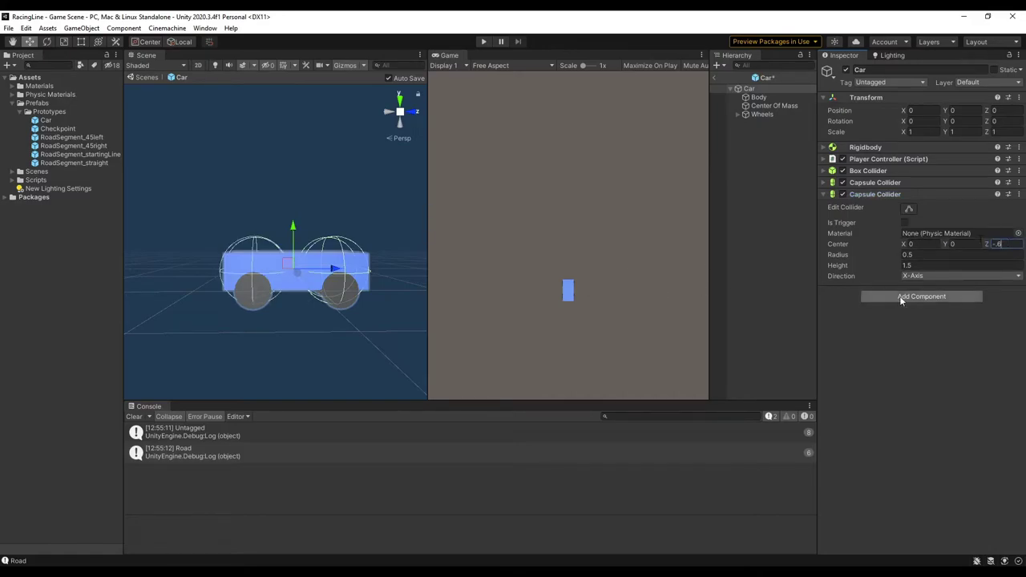
pyautogui.click(823, 183)
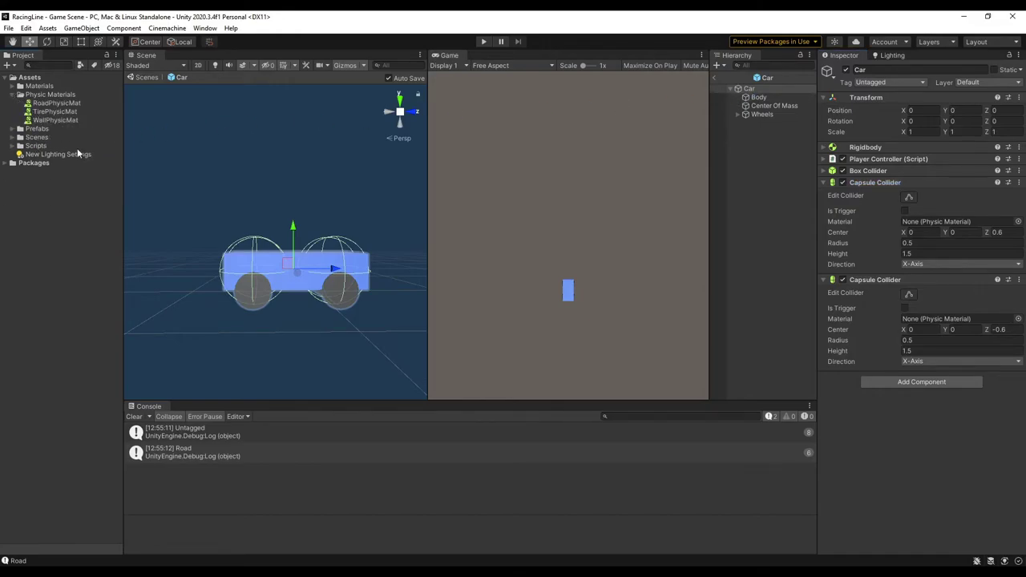
pyautogui.moveTo(51, 111); pyautogui.dragTo(936, 311)
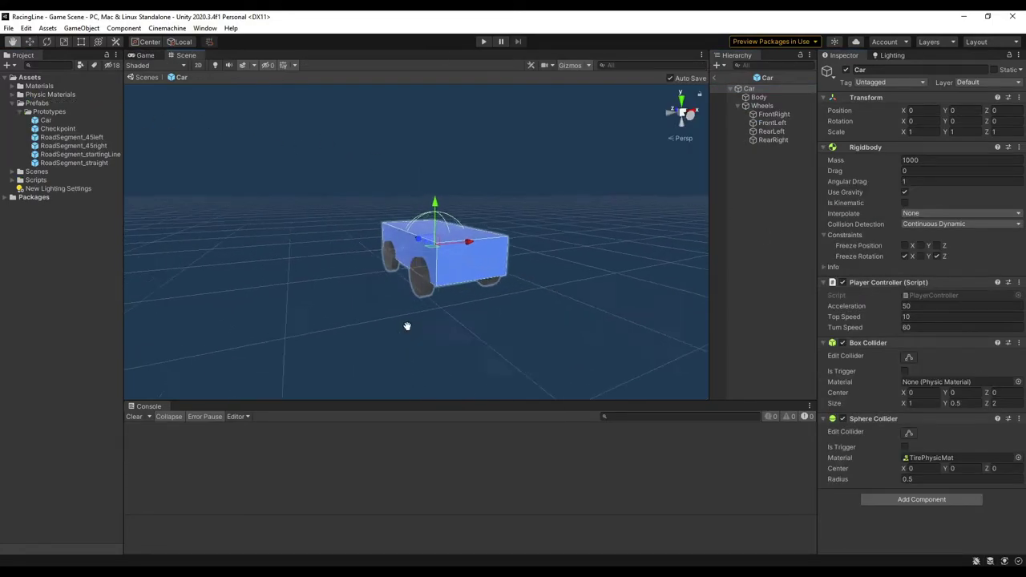
# Step: Examine the Car prefab's Sphere Collider and wheels from the side, and inspect its Body object
pyautogui.keyDown('alt'); pyautogui.moveTo(408, 326); pyautogui.dragTo(510, 313); pyautogui.keyUp('alt')
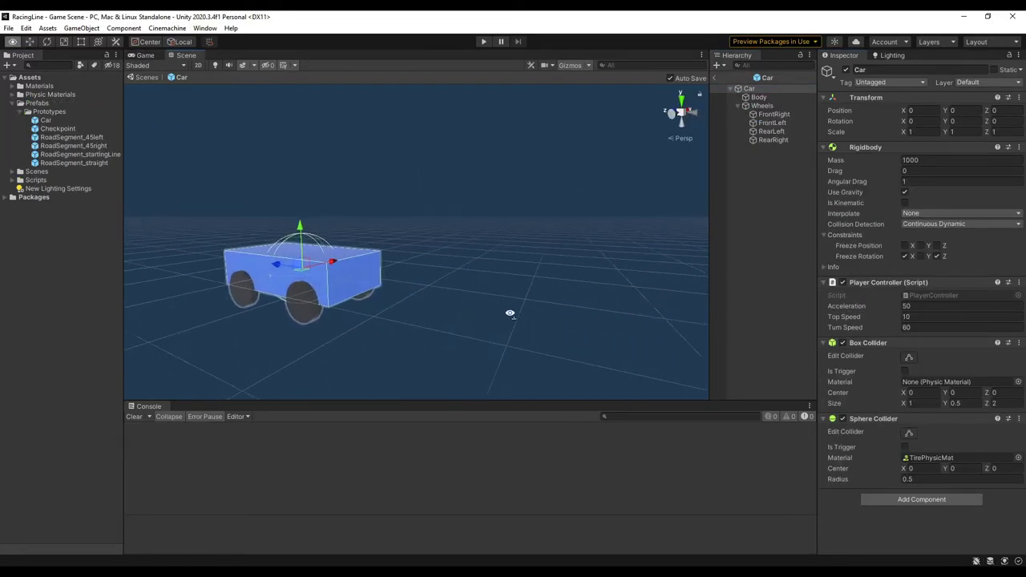
pyautogui.keyDown('alt'); pyautogui.moveTo(387, 325); pyautogui.dragTo(516, 282); pyautogui.keyUp('alt')
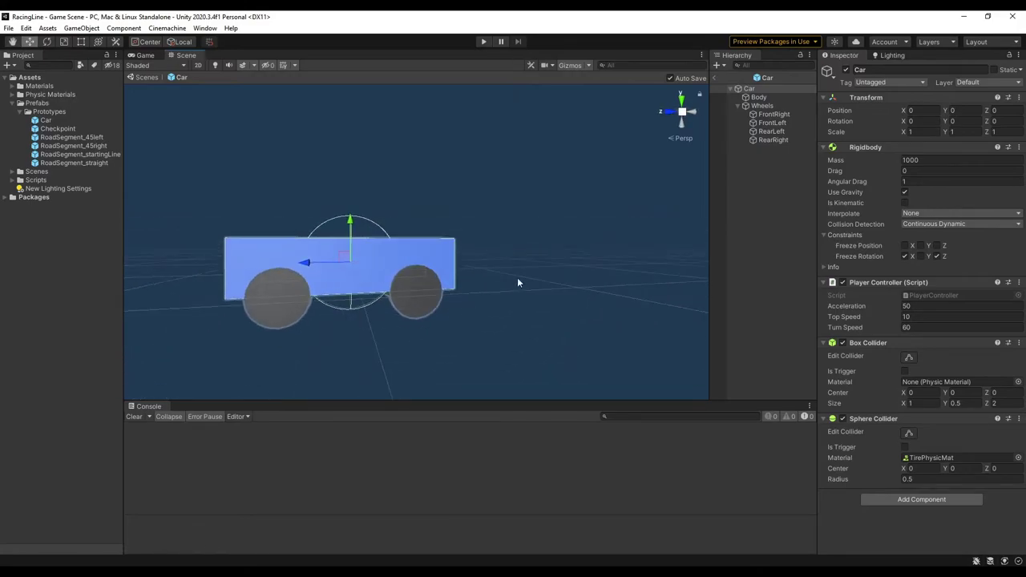
pyautogui.click(760, 100)
pyautogui.keyDown('alt'); pyautogui.moveTo(503, 236); pyautogui.dragTo(489, 239); pyautogui.keyUp('alt')
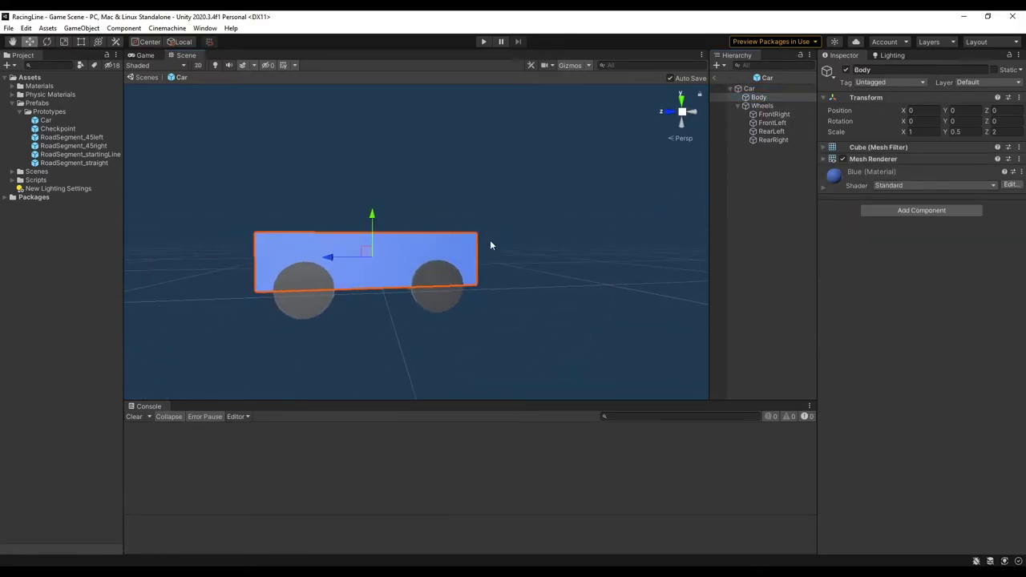
# Step: Play-test the Game Scene by steering the car through the track's left and right bends
pyautogui.hotkey('ctrl', 'p')
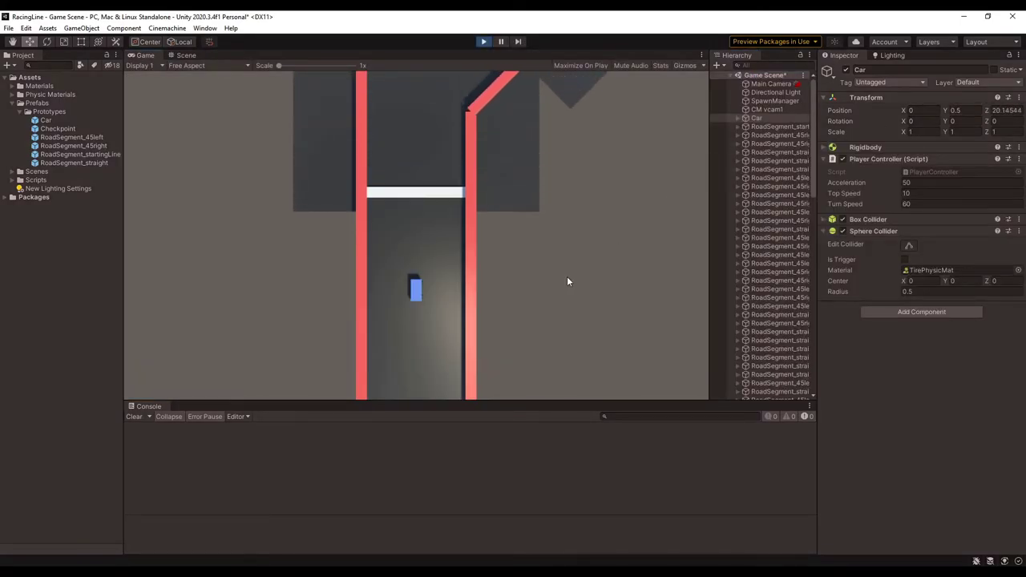
pyautogui.press('d')
pyautogui.press('Right')
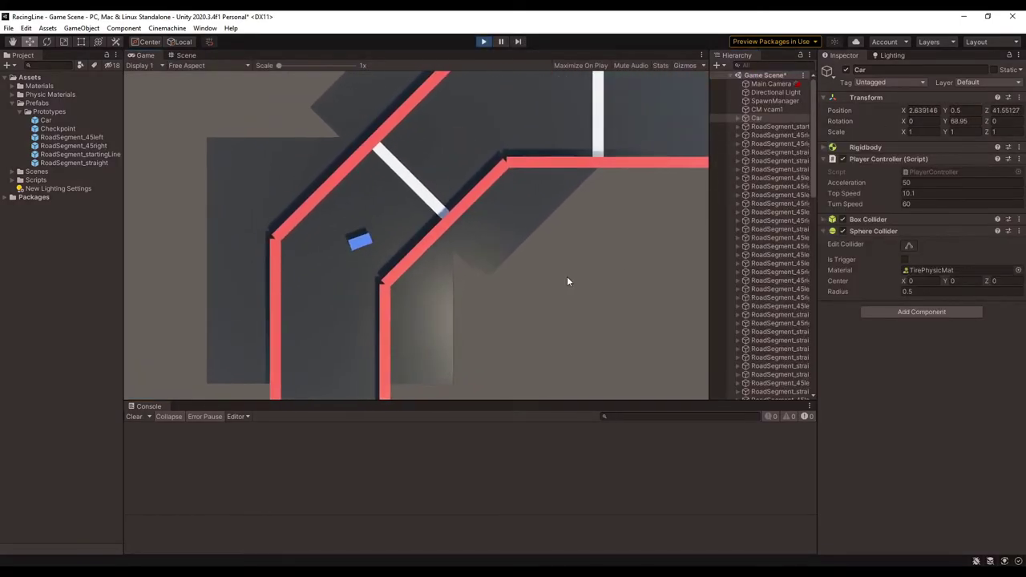
pyautogui.press('Right')
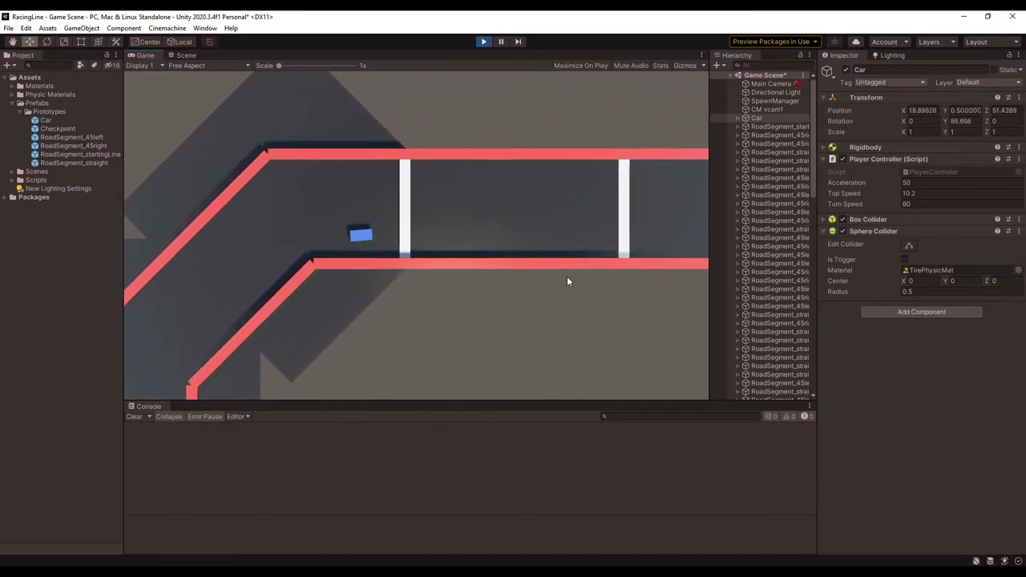
pyautogui.press('Left')
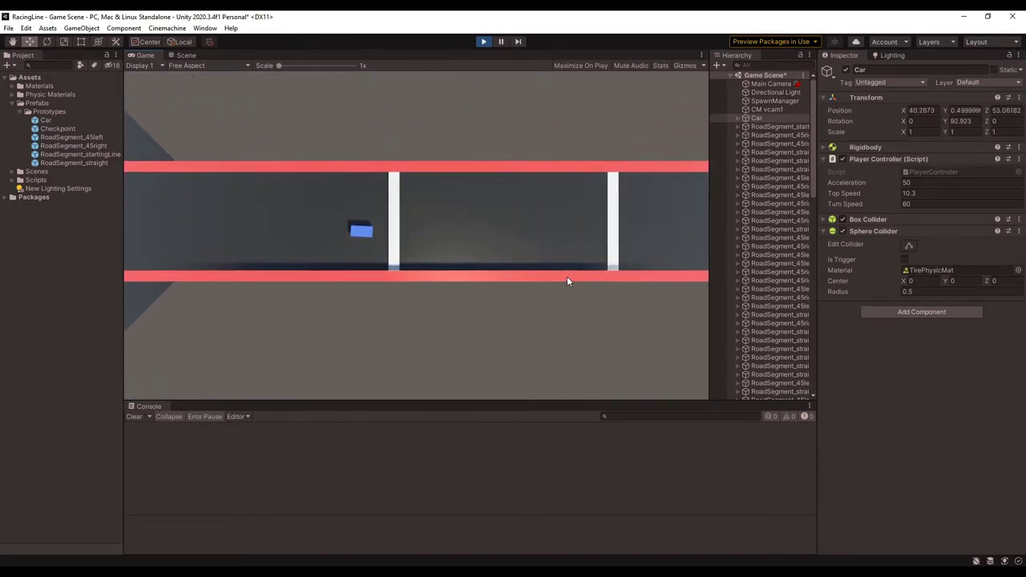
pyautogui.press('Left')
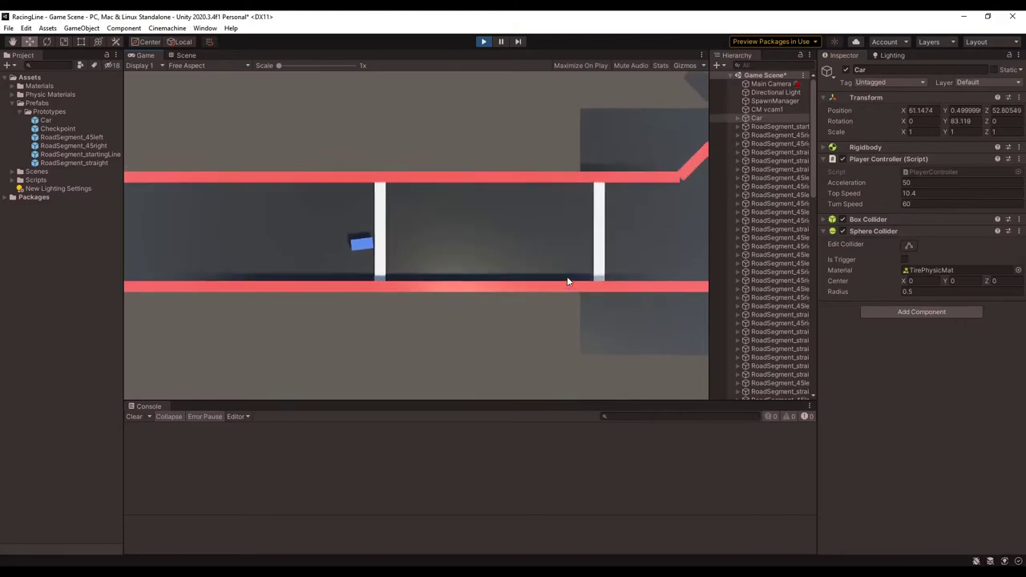
pyautogui.press('Left')
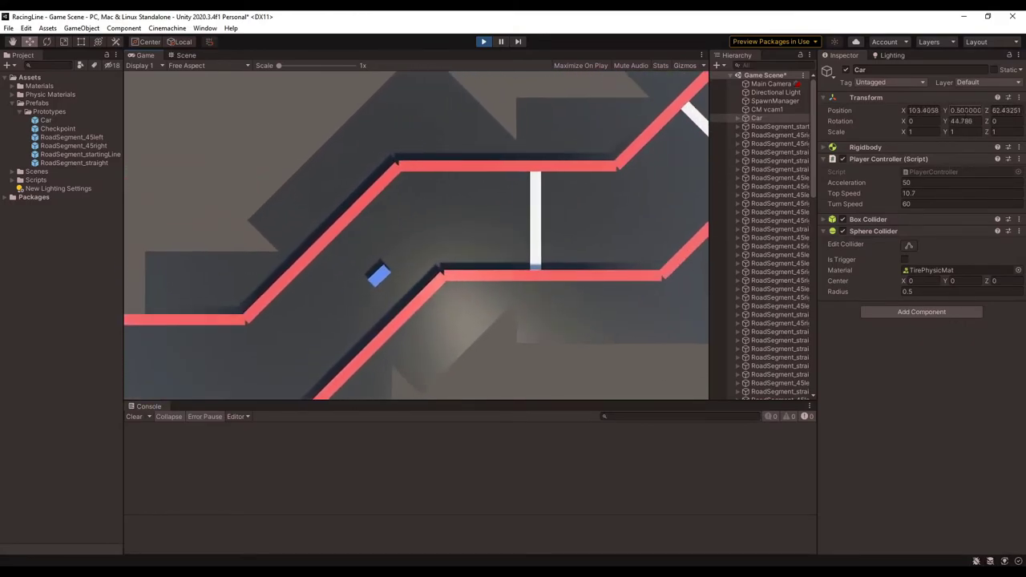
pyautogui.press('d')
pyautogui.press('a')
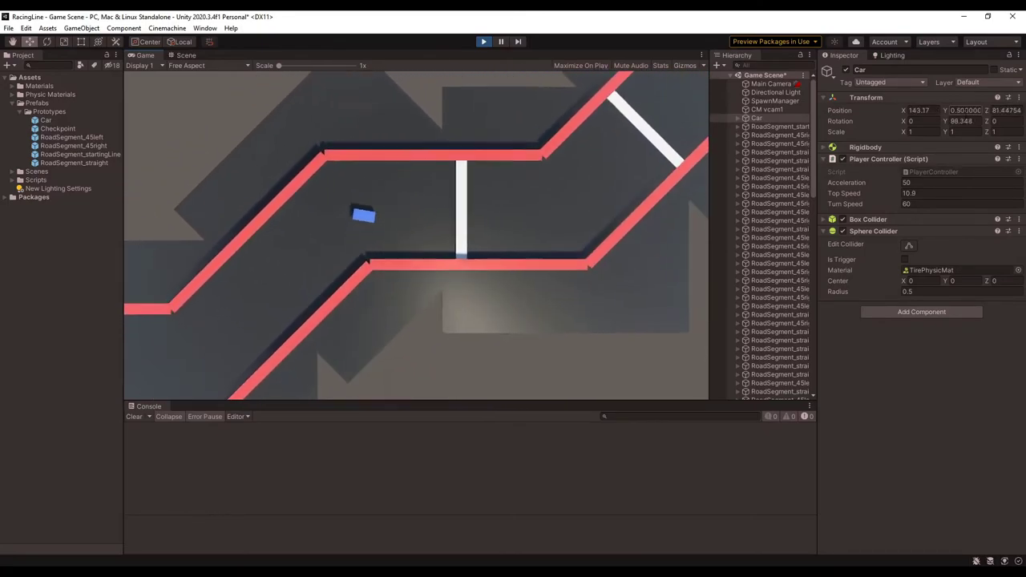
pyautogui.press('a')
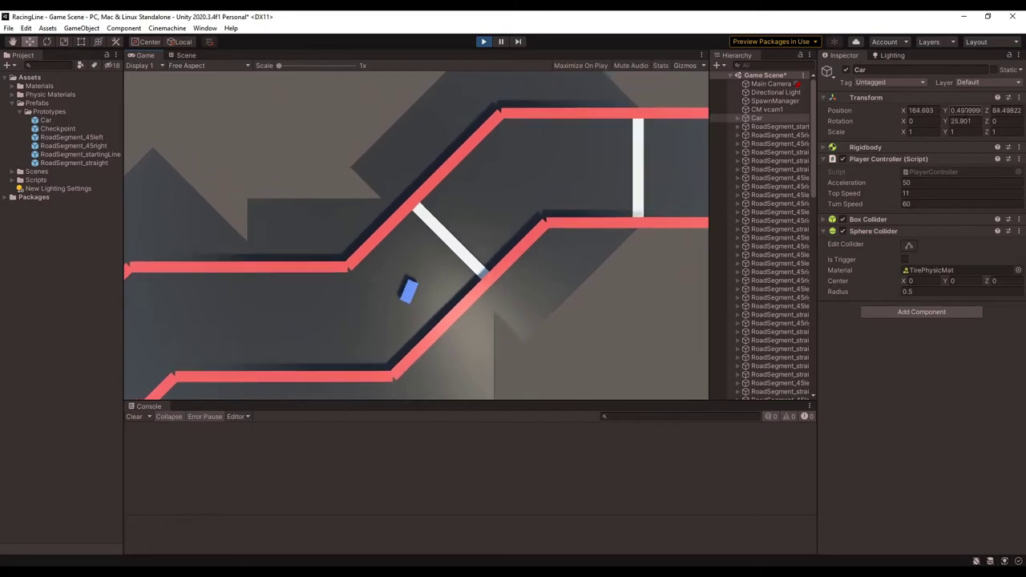
pyautogui.press('d')
pyautogui.press('d')
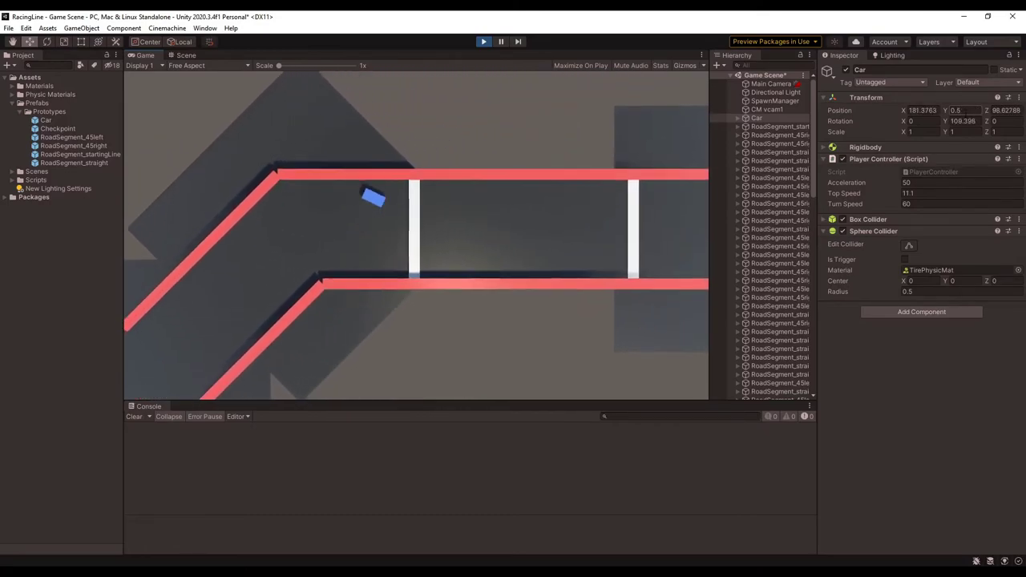
pyautogui.press('a')
pyautogui.press('a')
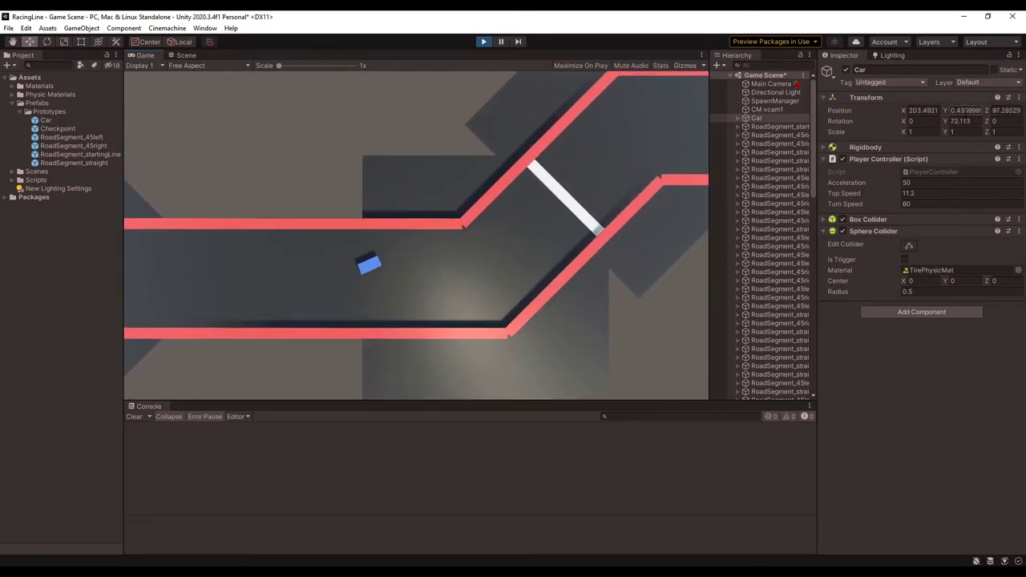
pyautogui.press('a')
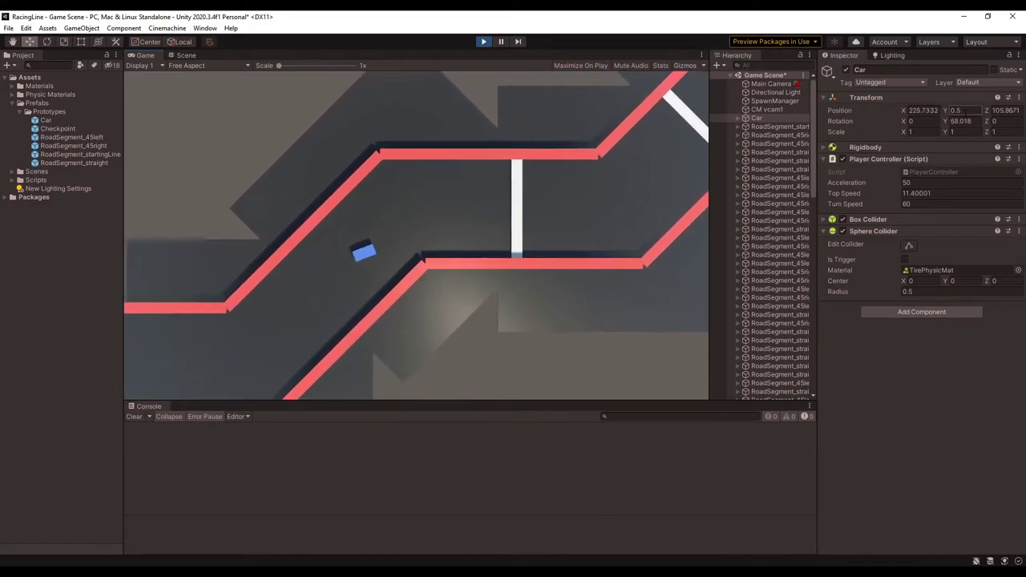
pyautogui.press('d')
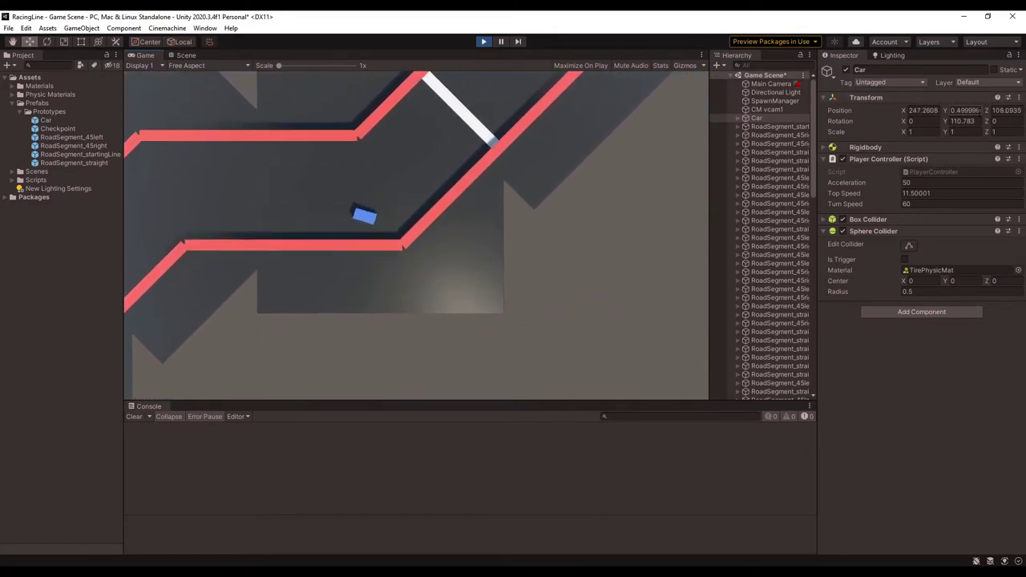
pyautogui.press('a')
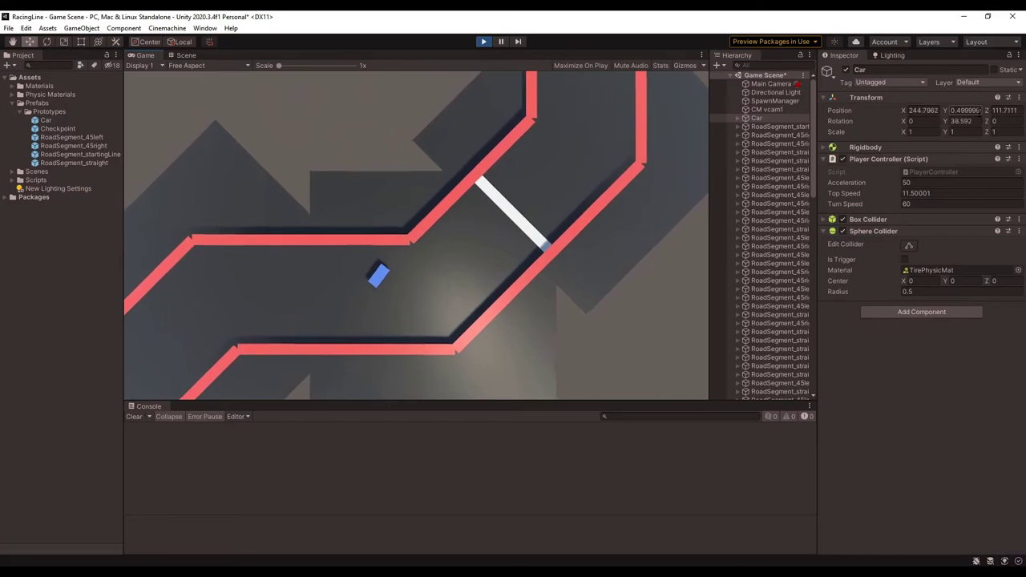
pyautogui.press('r')
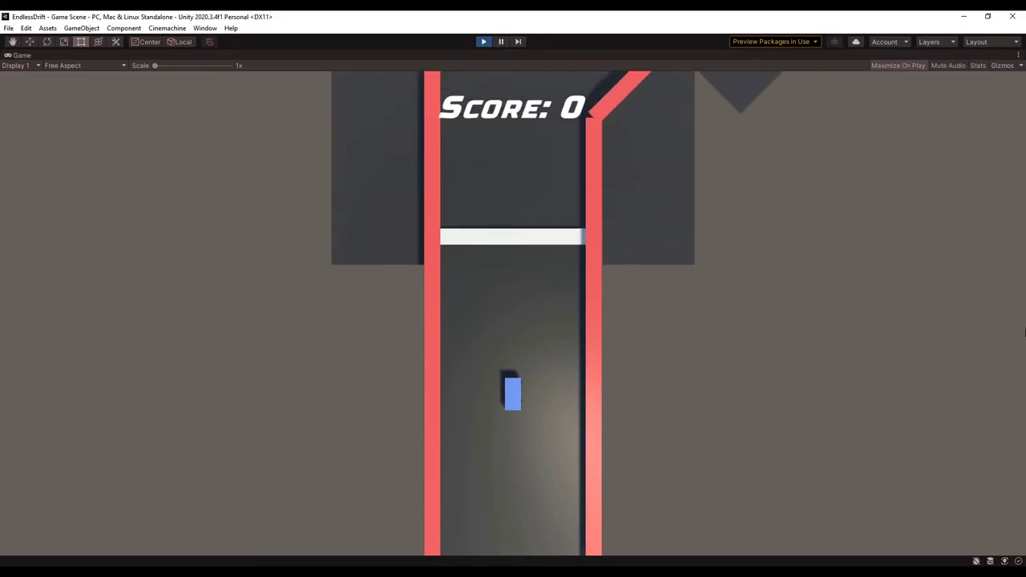
# Step: Play-test the EndlessDrift project's scoring by steering the car through the checkpoints
pyautogui.press('d')
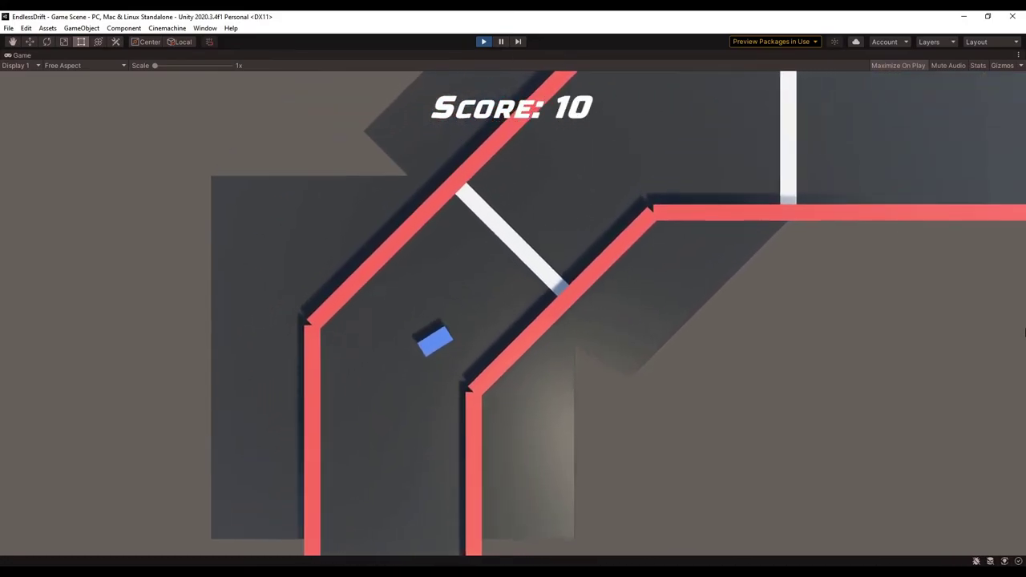
pyautogui.press('d')
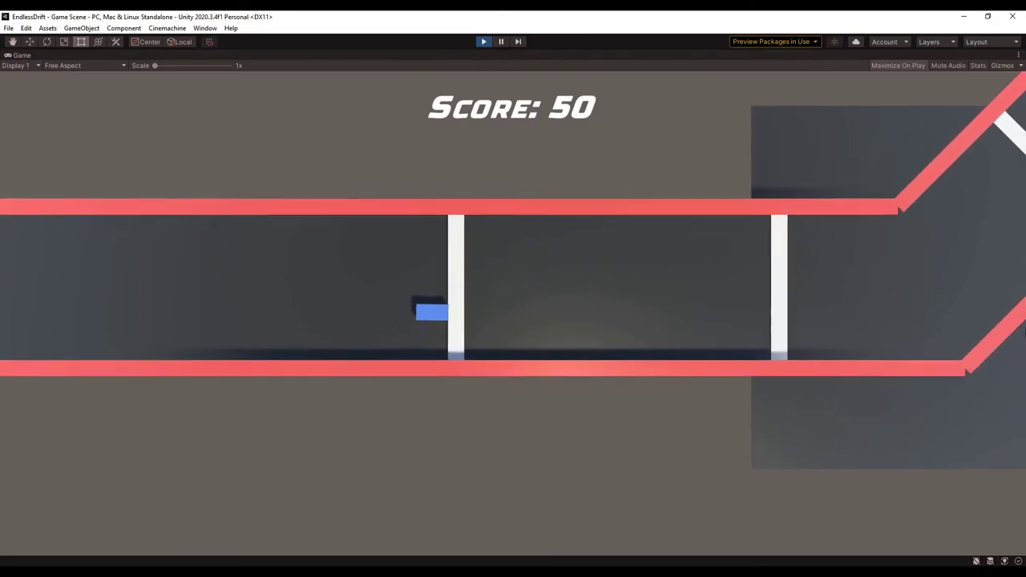
pyautogui.press('Left')
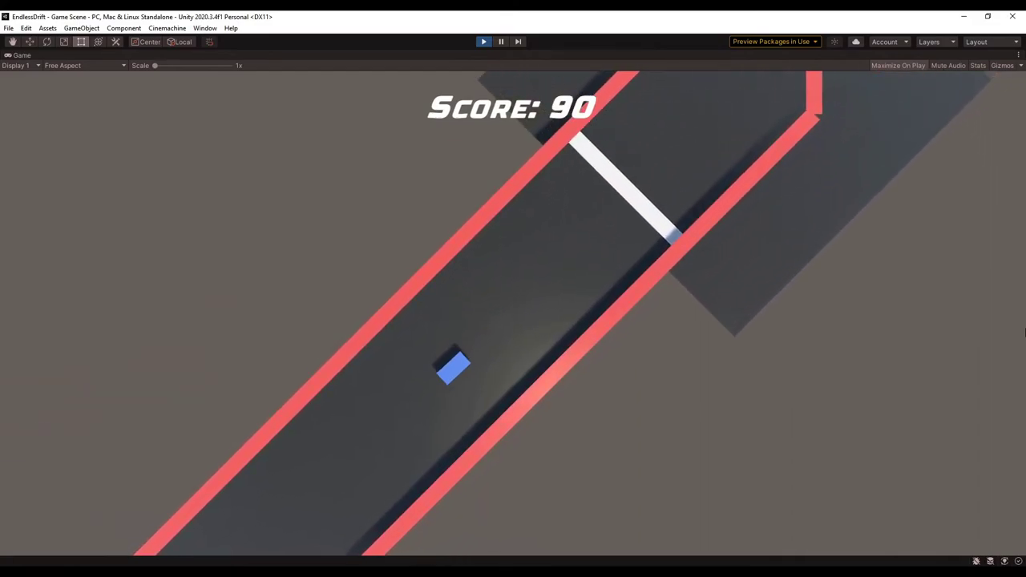
# Step: Continue play-testing the Game Scene, steering the blue block car through the bends and checkpoints
pyautogui.press('space')
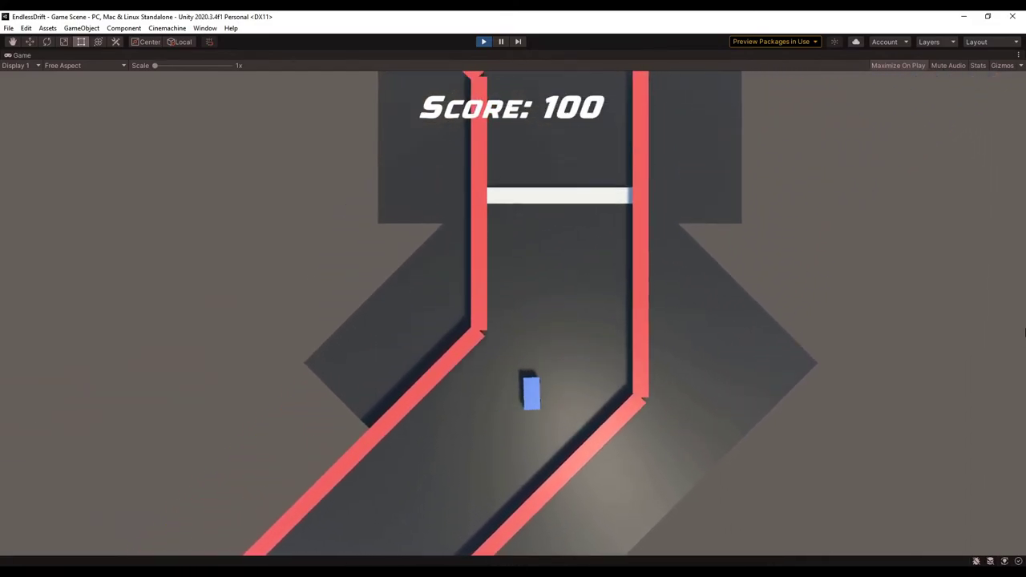
pyautogui.press('space')
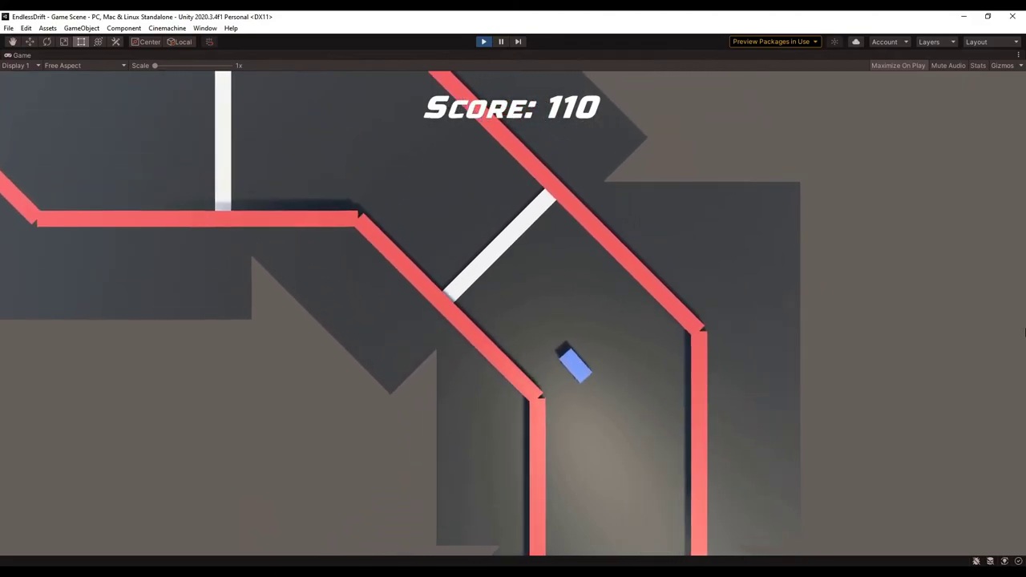
pyautogui.press('space')
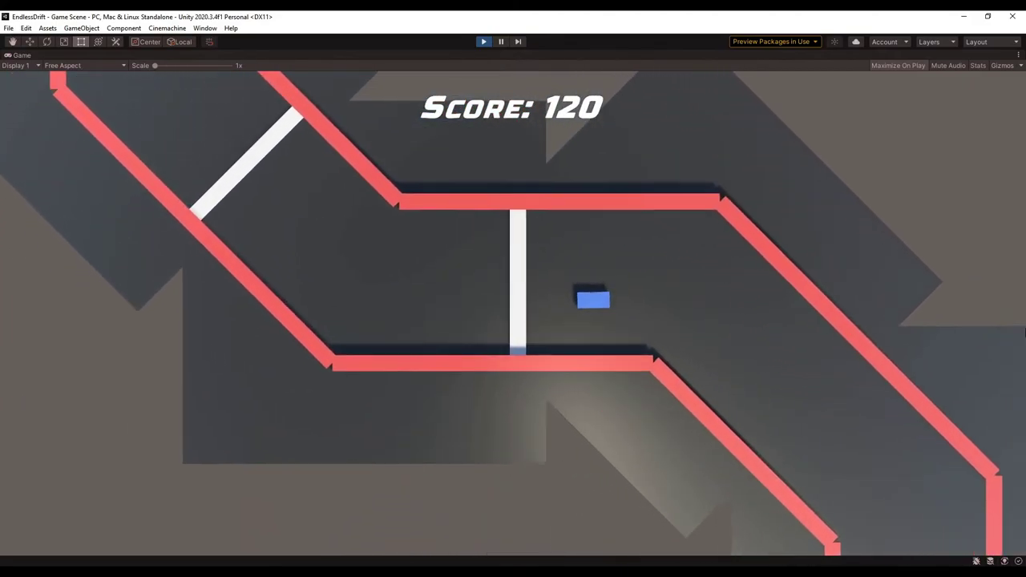
pyautogui.press('space')
pyautogui.press('space')
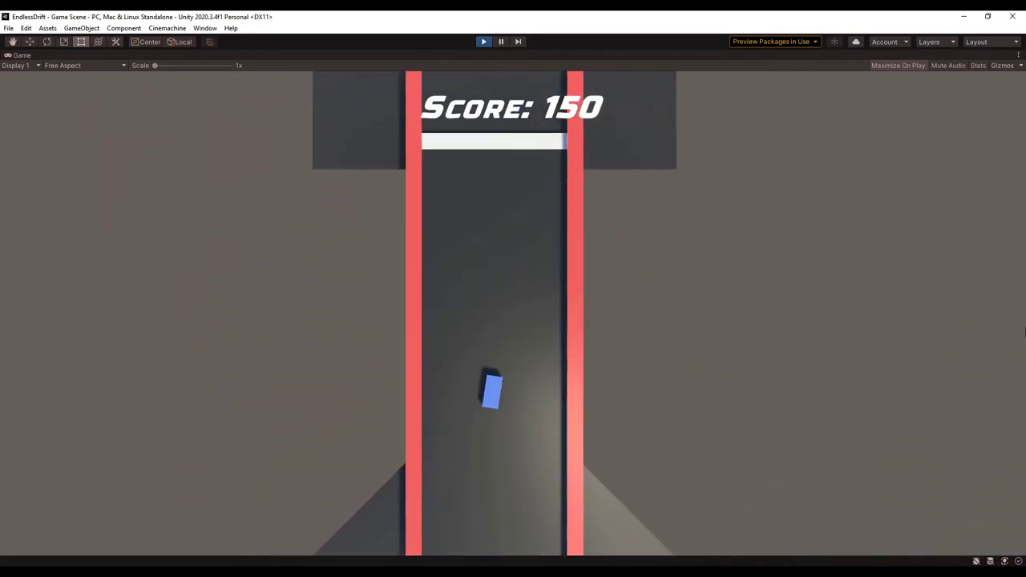
pyautogui.press('space')
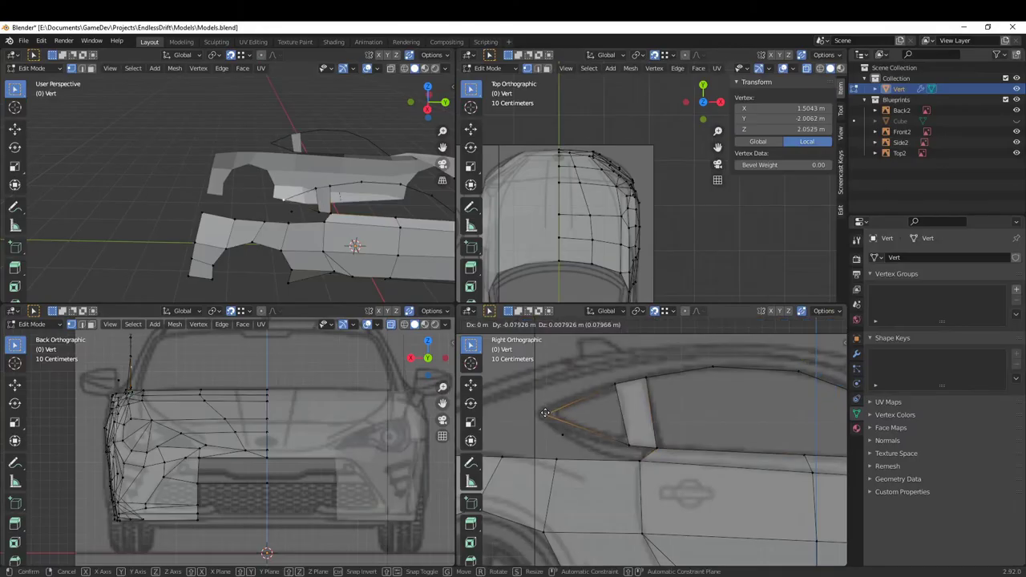
# Step: Switch to Blender, place the rear side-window corner vertex on the side blueprint and fill the faces around it
pyautogui.click(557, 442)
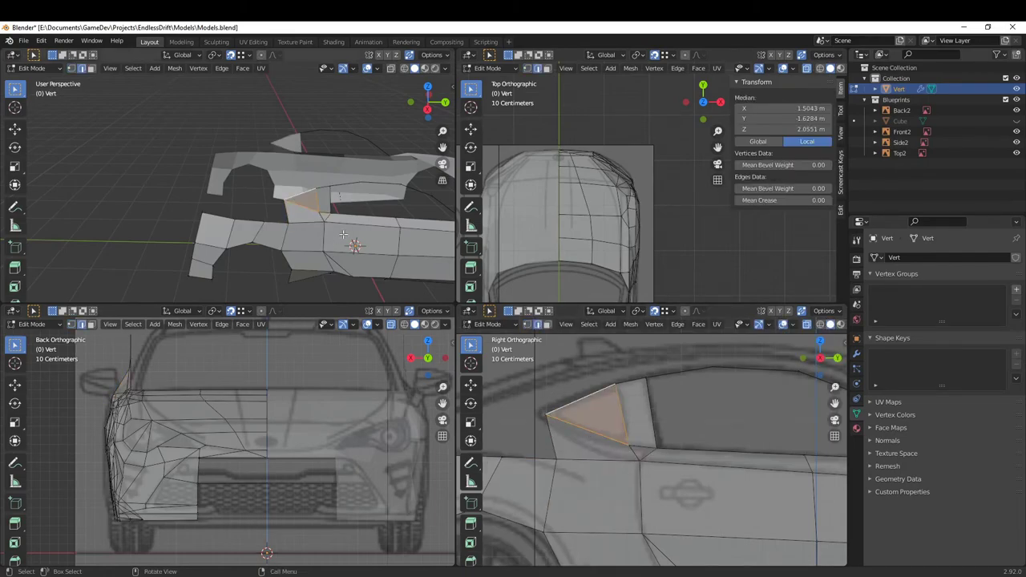
pyautogui.moveTo(343, 234); pyautogui.dragTo(401, 228, button='middle')
pyautogui.scroll(-5, 630, 478)
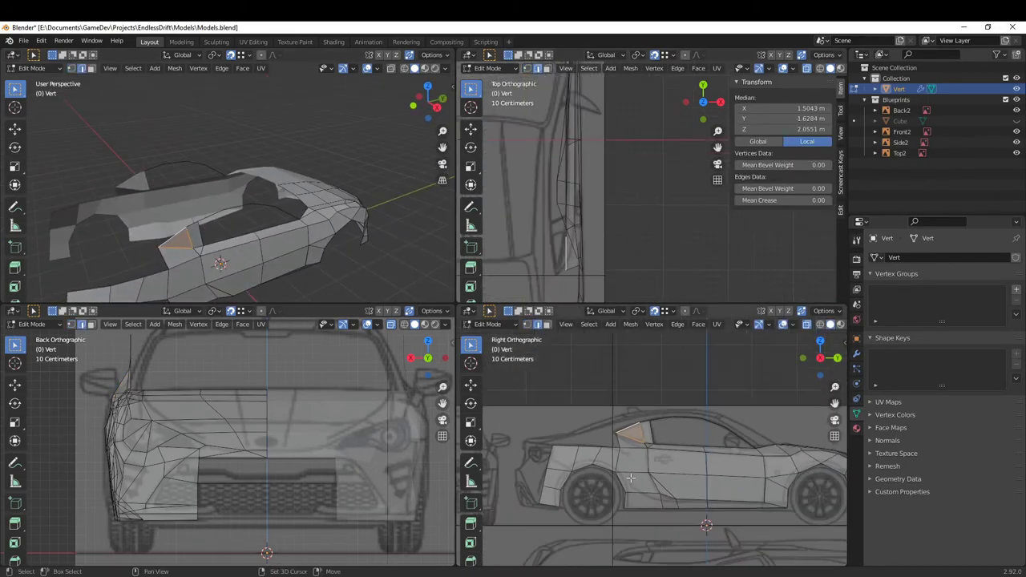
# Step: Select the car's lower body and front end in the side view and hide them, keeping the side-window geometry
pyautogui.scroll(-3, 631, 478)
pyautogui.moveTo(526, 457); pyautogui.dragTo(562, 411)
pyautogui.keyDown('shift'); pyautogui.moveTo(664, 405); pyautogui.dragTo(546, 407, button='middle'); pyautogui.keyUp('shift')
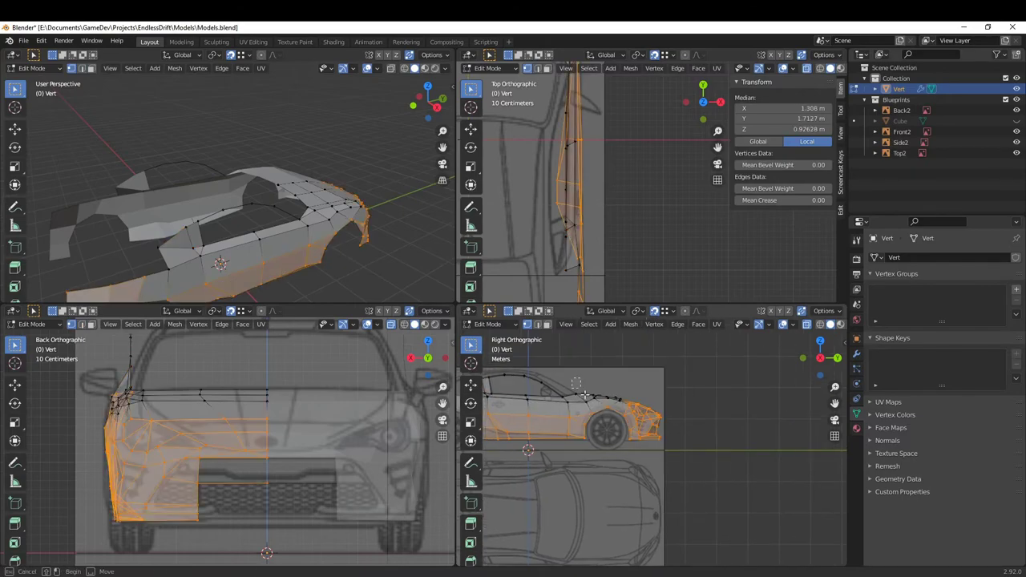
pyautogui.moveTo(584, 394); pyautogui.dragTo(641, 447)
pyautogui.press('h')
pyautogui.scroll(2, 616, 414)
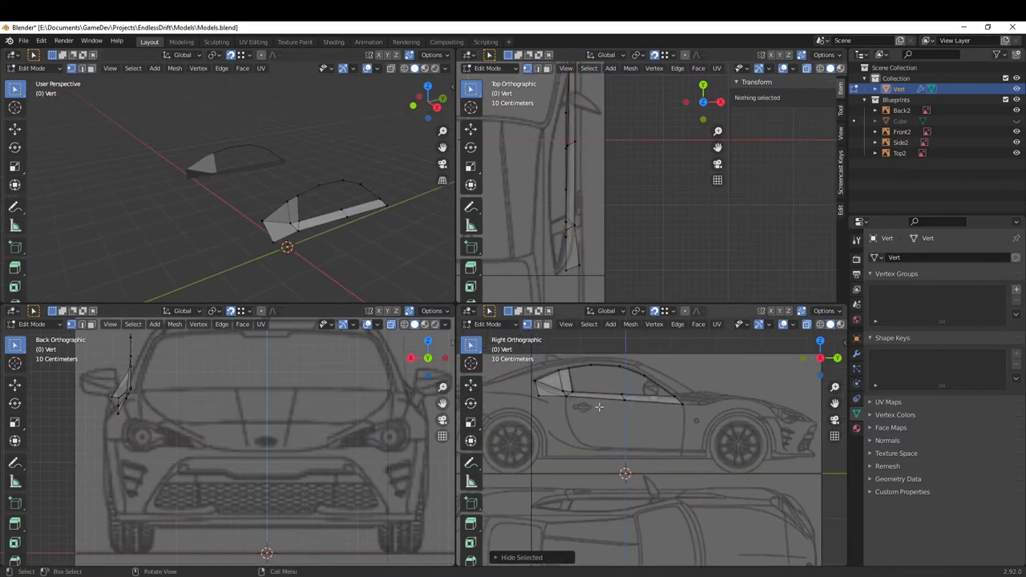
# Step: Hide the side-window geometry except the two vertices below the door mirror, and select the lower one
pyautogui.scroll(-1, 241, 417)
pyautogui.keyDown('shift'); pyautogui.moveTo(241, 417); pyautogui.dragTo(316, 436, button='middle'); pyautogui.keyUp('shift')
pyautogui.scroll(1, 597, 403)
pyautogui.keyDown('shift'); pyautogui.moveTo(595, 406); pyautogui.dragTo(600, 446, button='middle'); pyautogui.keyUp('shift')
pyautogui.moveTo(501, 461); pyautogui.dragTo(655, 361)
pyautogui.press('h')
pyautogui.click(693, 440)
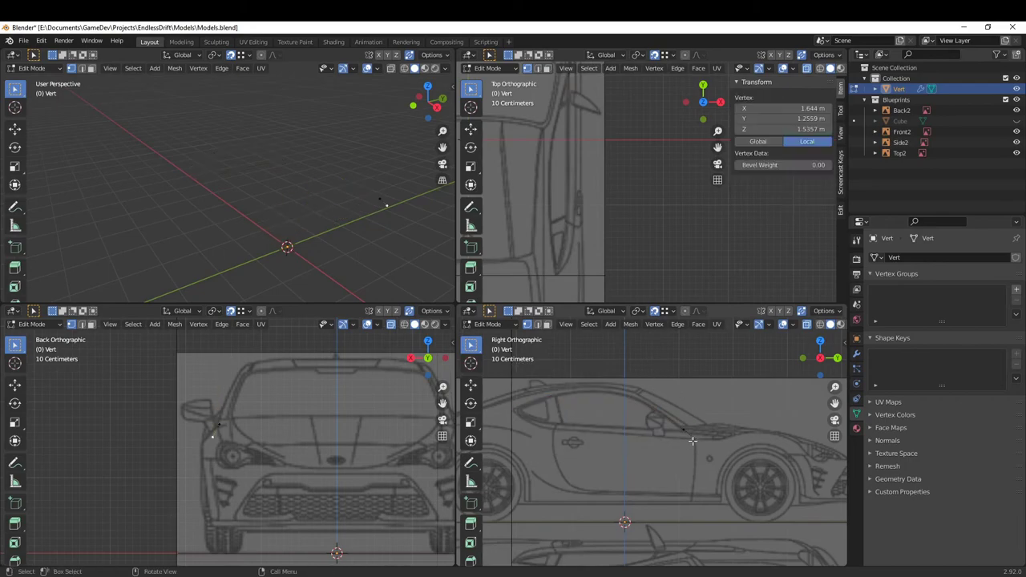
# Step: Move the upper vertex below the mirror to about X 1.57, Y 1.09, Z 1.70 m, and unhide the mesh
pyautogui.scroll(1, 284, 419)
pyautogui.scroll(-3, 623, 160)
pyautogui.scroll(1, 623, 160)
pyautogui.keyDown('shift'); pyautogui.moveTo(623, 160); pyautogui.dragTo(611, 283, button='middle'); pyautogui.keyUp('shift')
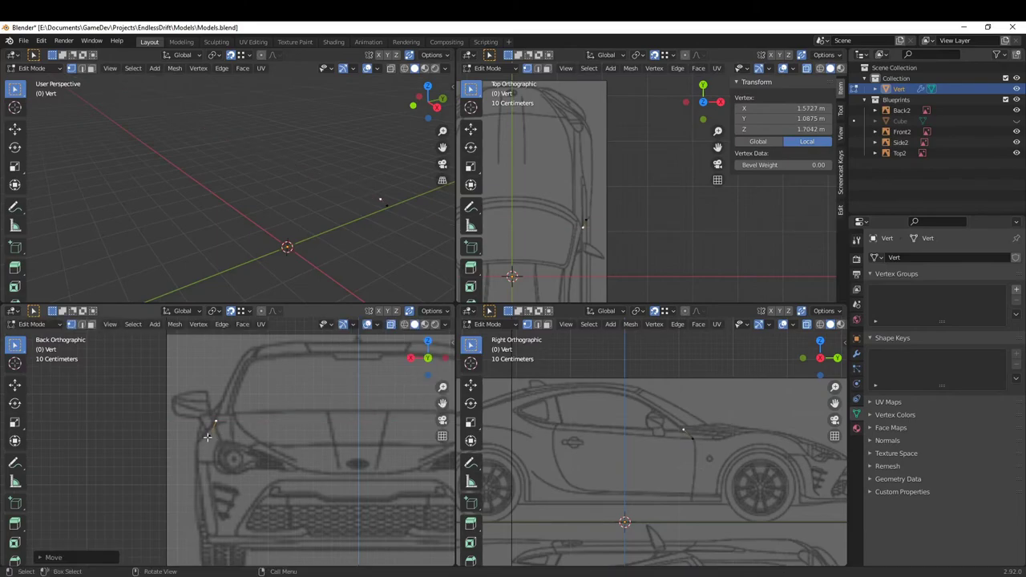
pyautogui.scroll(-4, 222, 440)
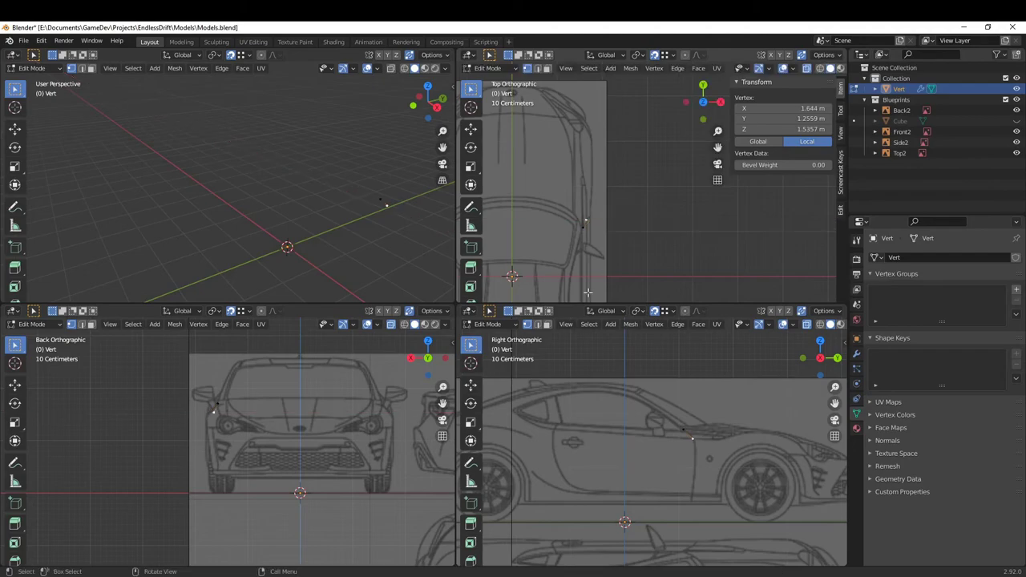
pyautogui.scroll(-3, 633, 419)
pyautogui.hotkey('alt', 'h')
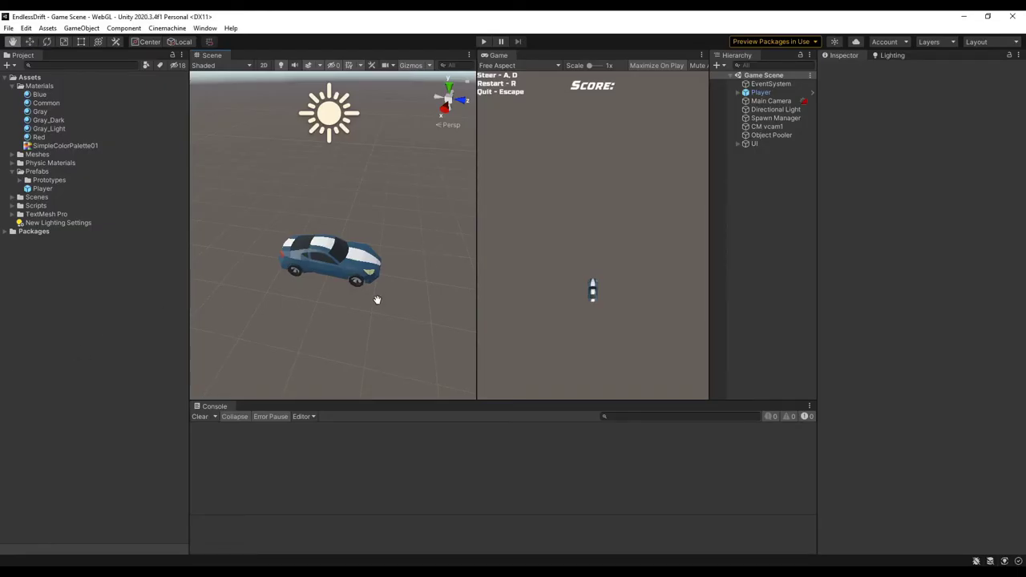
# Step: Switch to Unity and examine the Player car model from several angles in the Scene view
pyautogui.moveTo(392, 294); pyautogui.dragTo(359, 291, button='right')
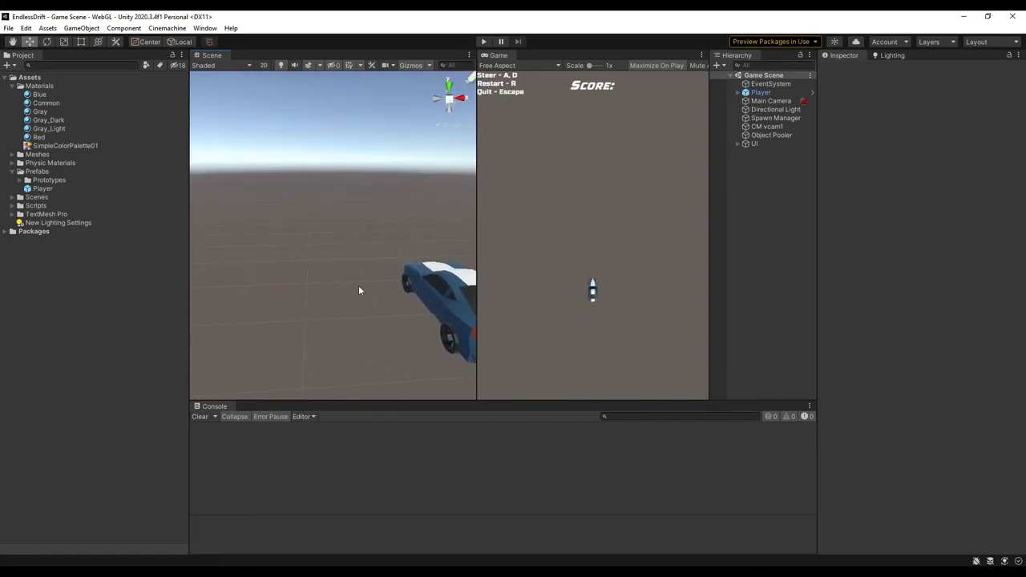
pyautogui.moveTo(337, 265); pyautogui.dragTo(341, 275, button='middle')
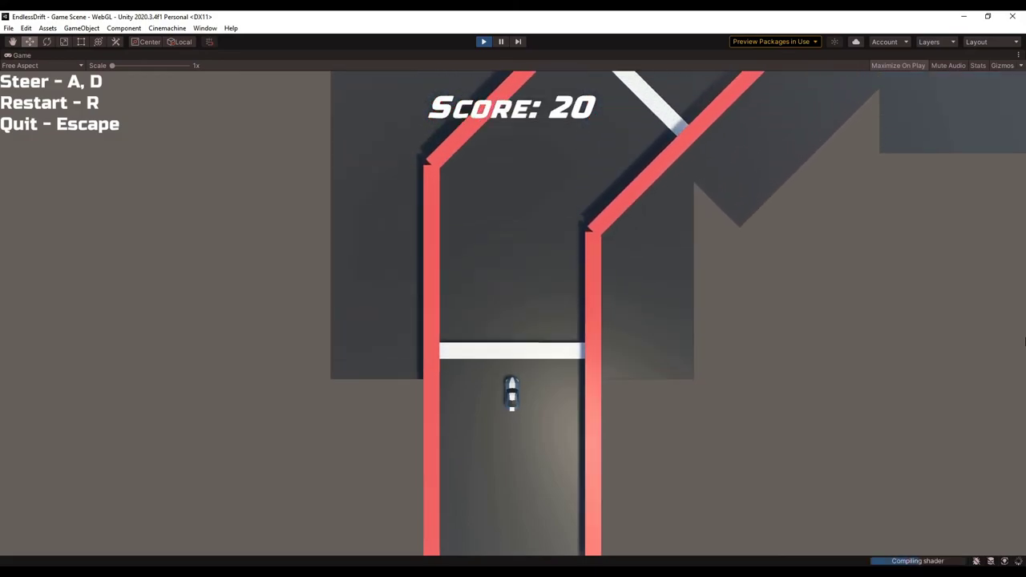
# Step: Play-test the new car model by steering it left and right through the track's bends and checkpoints
pyautogui.press('d')
pyautogui.press('a')
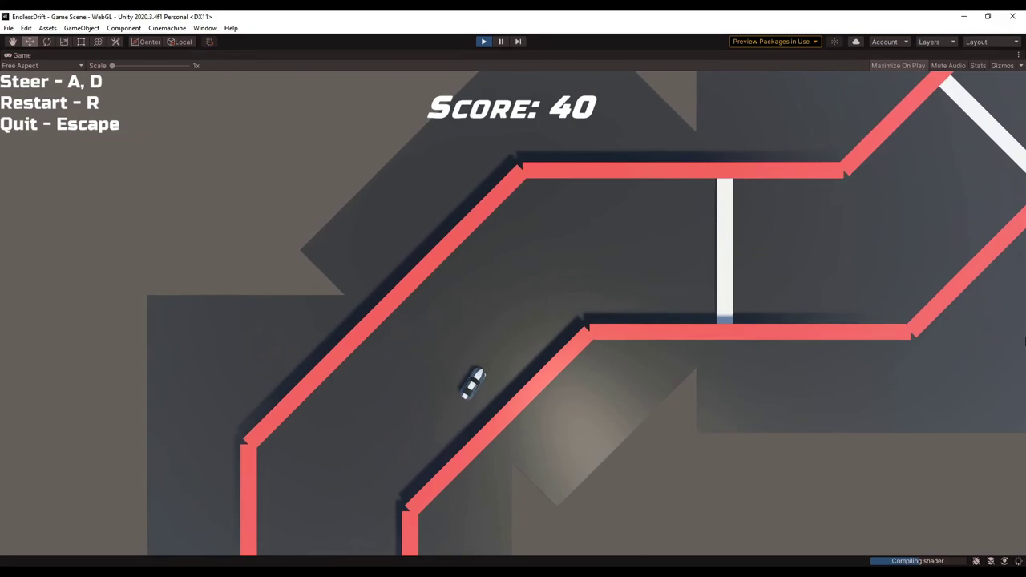
pyautogui.press('d')
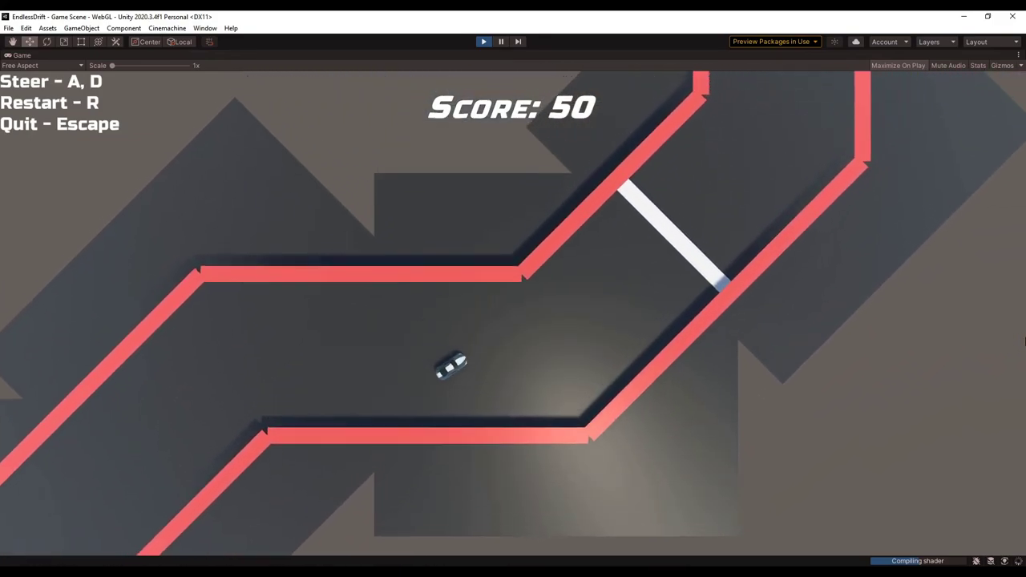
pyautogui.press('a')
pyautogui.press('a')
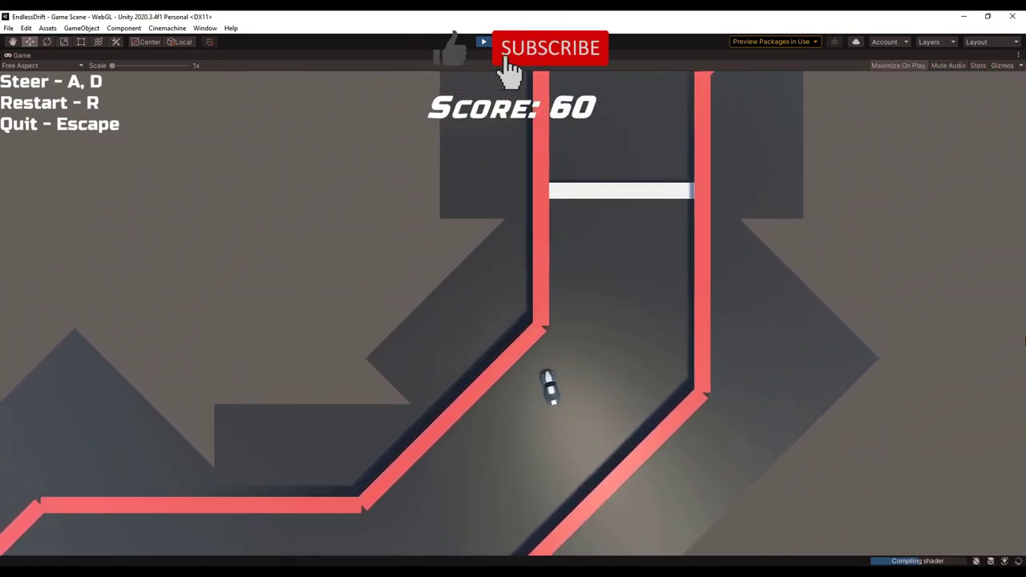
pyautogui.press('d')
pyautogui.press('d')
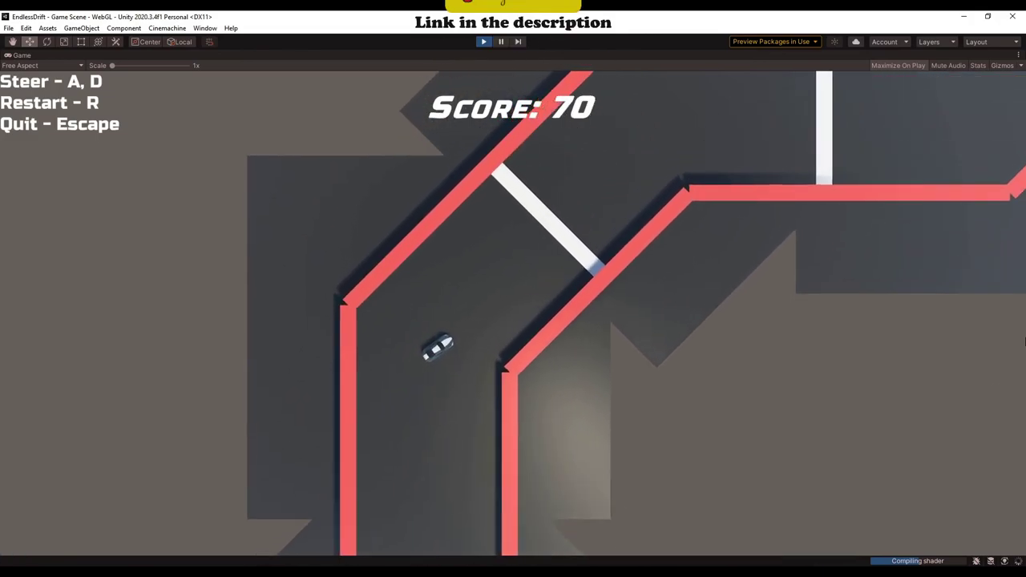
pyautogui.press('d')
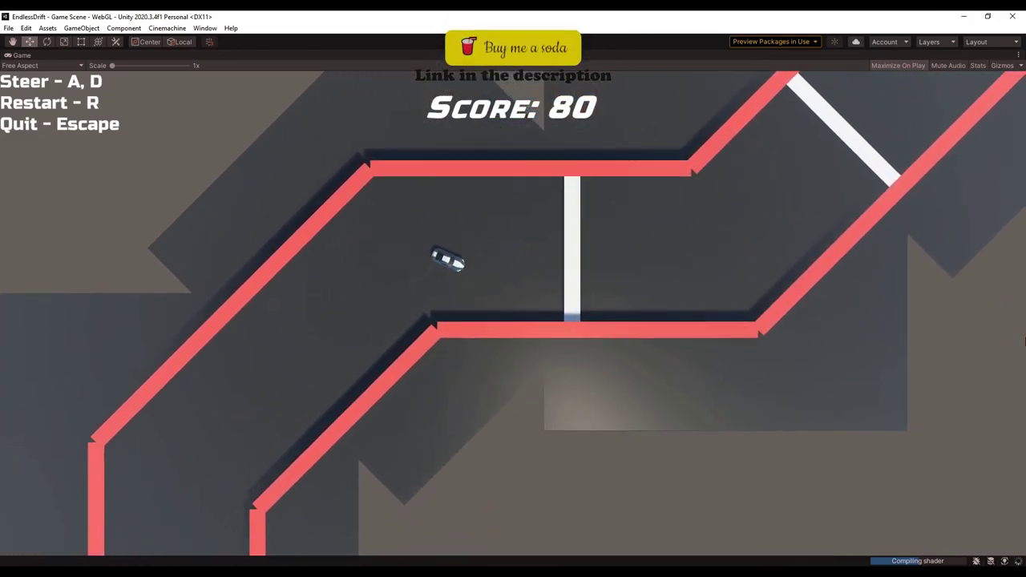
pyautogui.press('a')
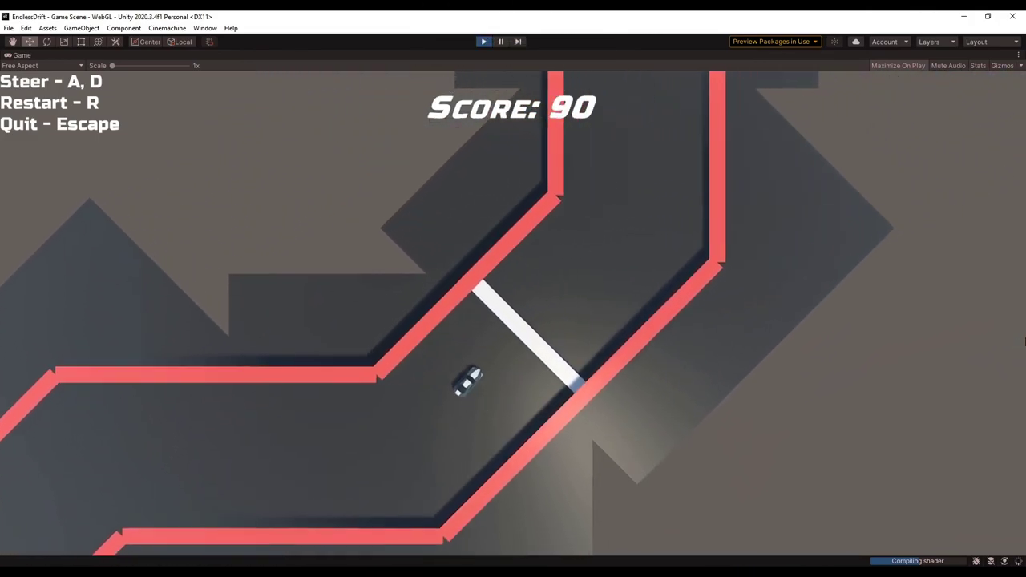
pyautogui.press('a')
pyautogui.press('a')
pyautogui.press('d')
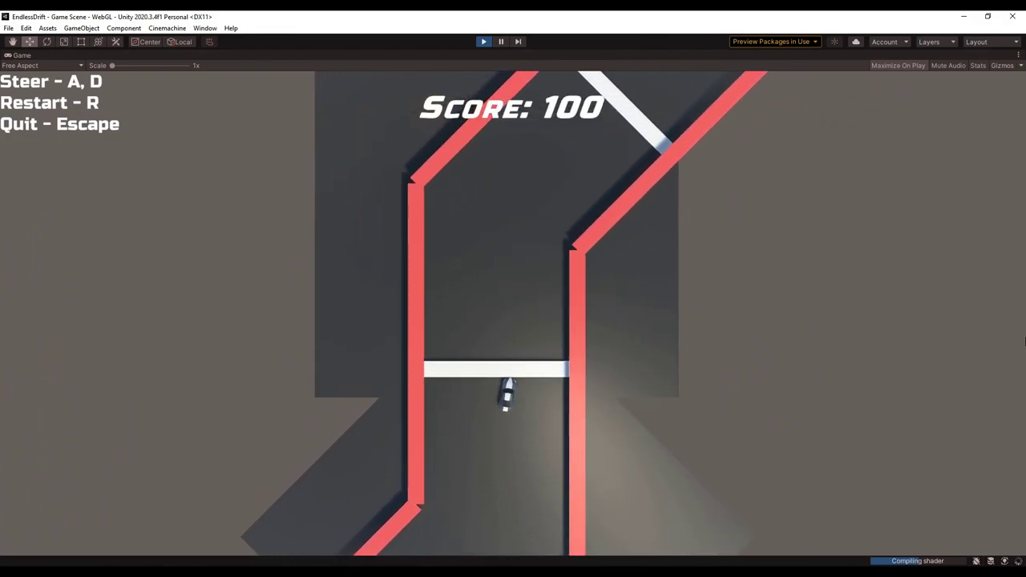